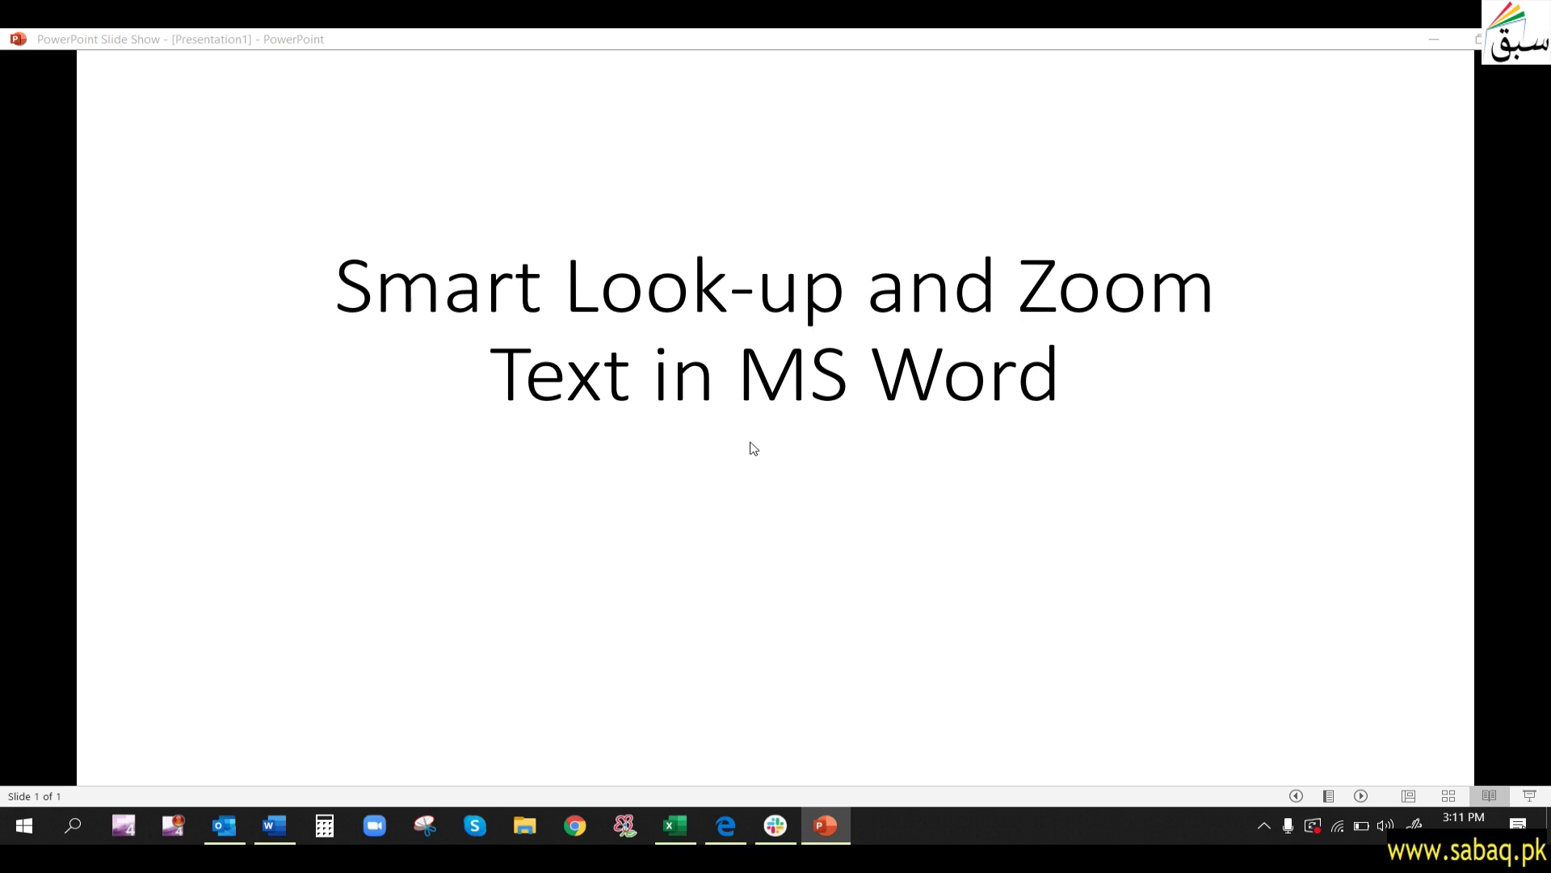
- Bring press-release.docx to the front and select 'vulnerable' in its first paragraph with References showing
click(286, 837)
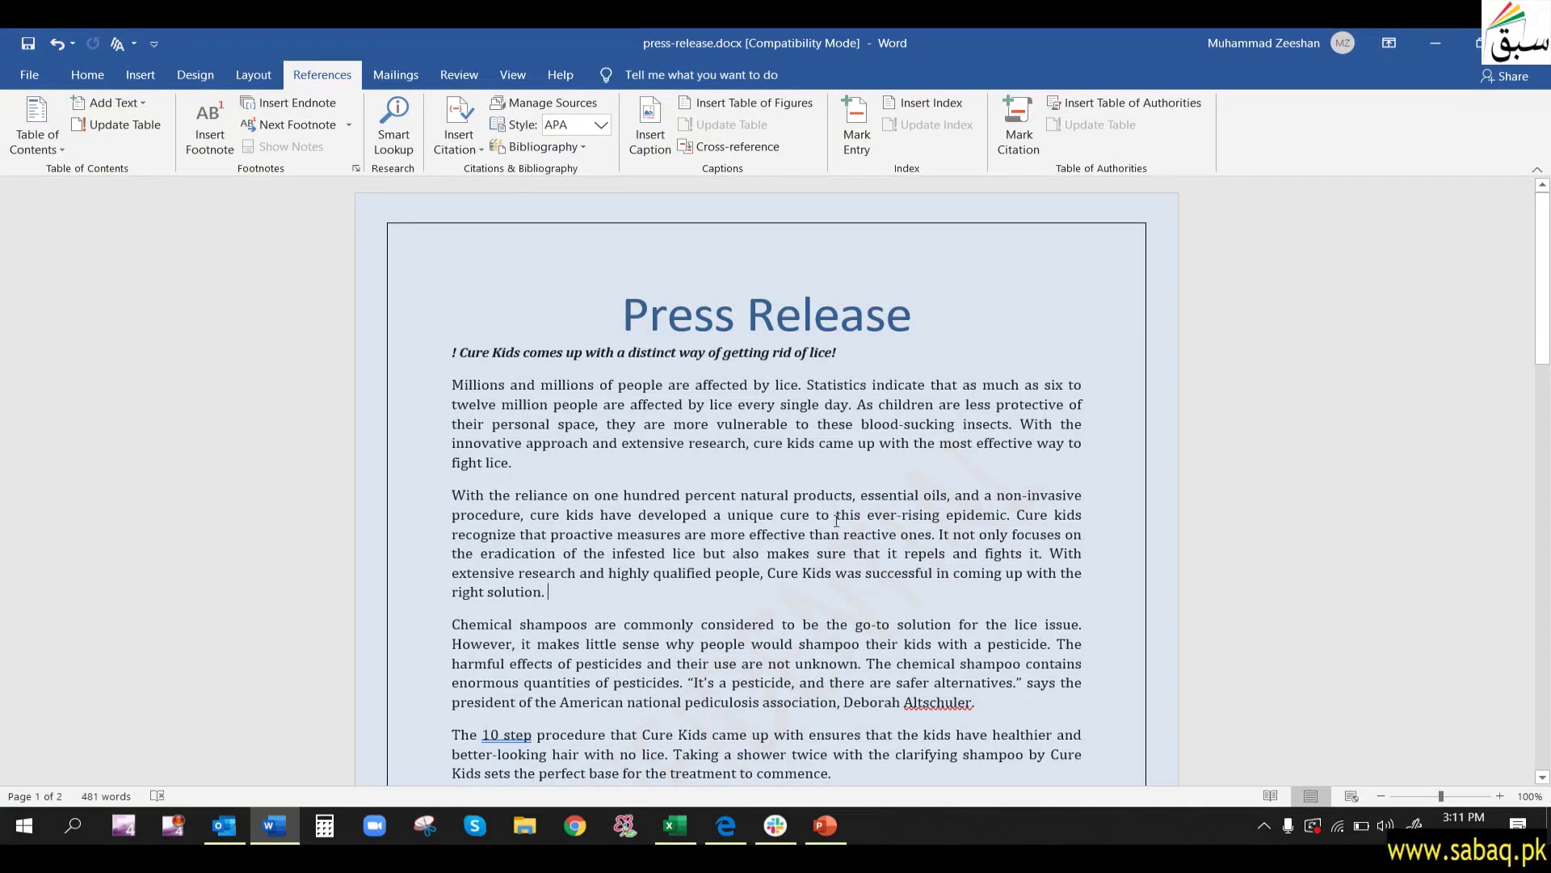
drag(716, 426, 788, 428)
click(87, 74)
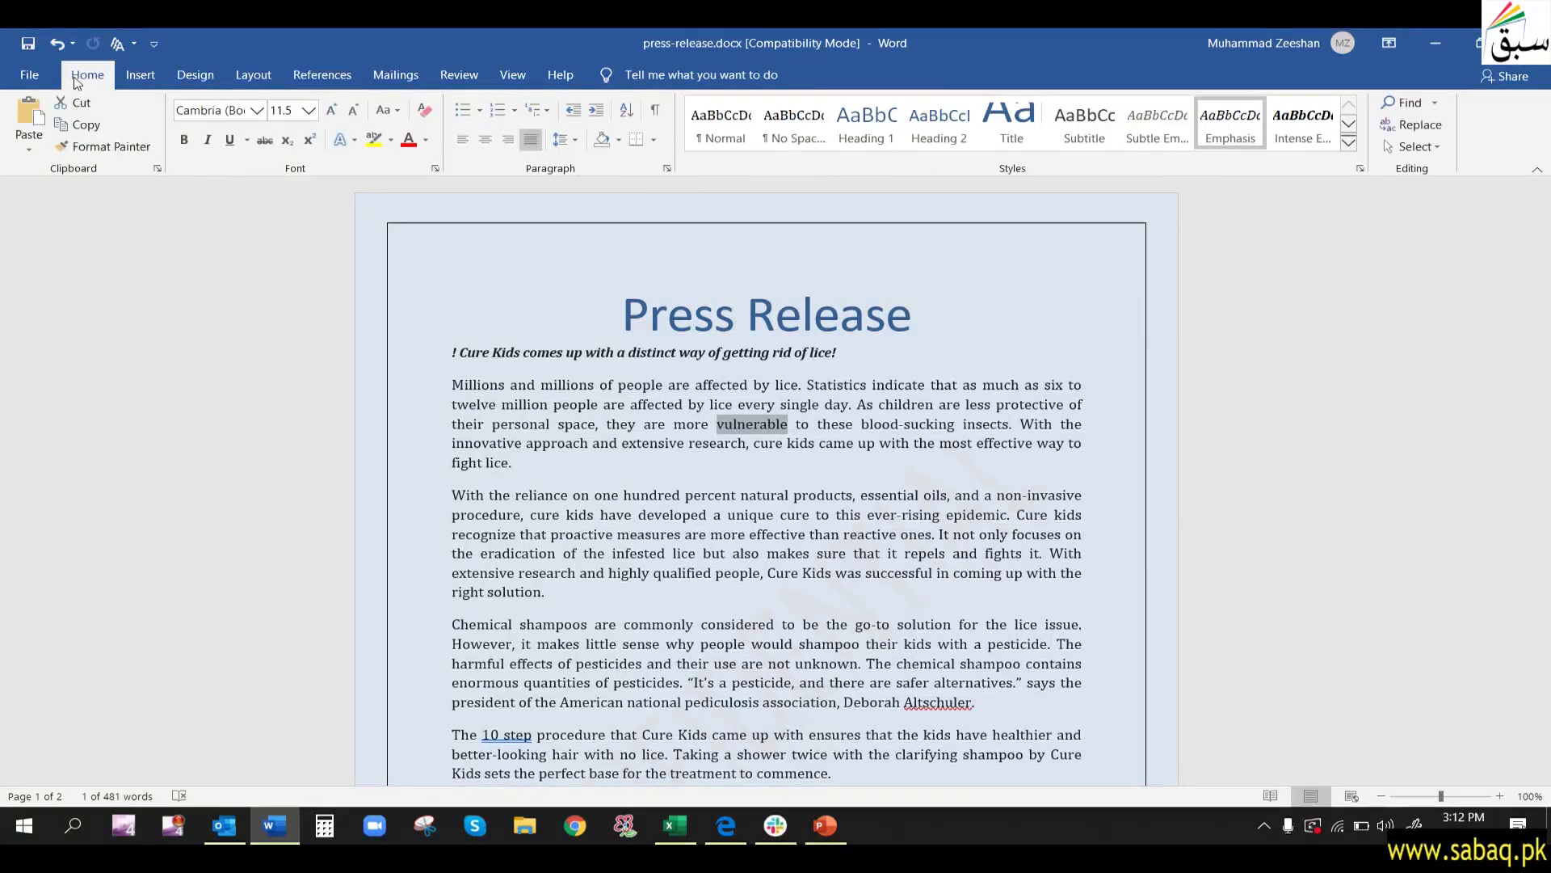
click(296, 75)
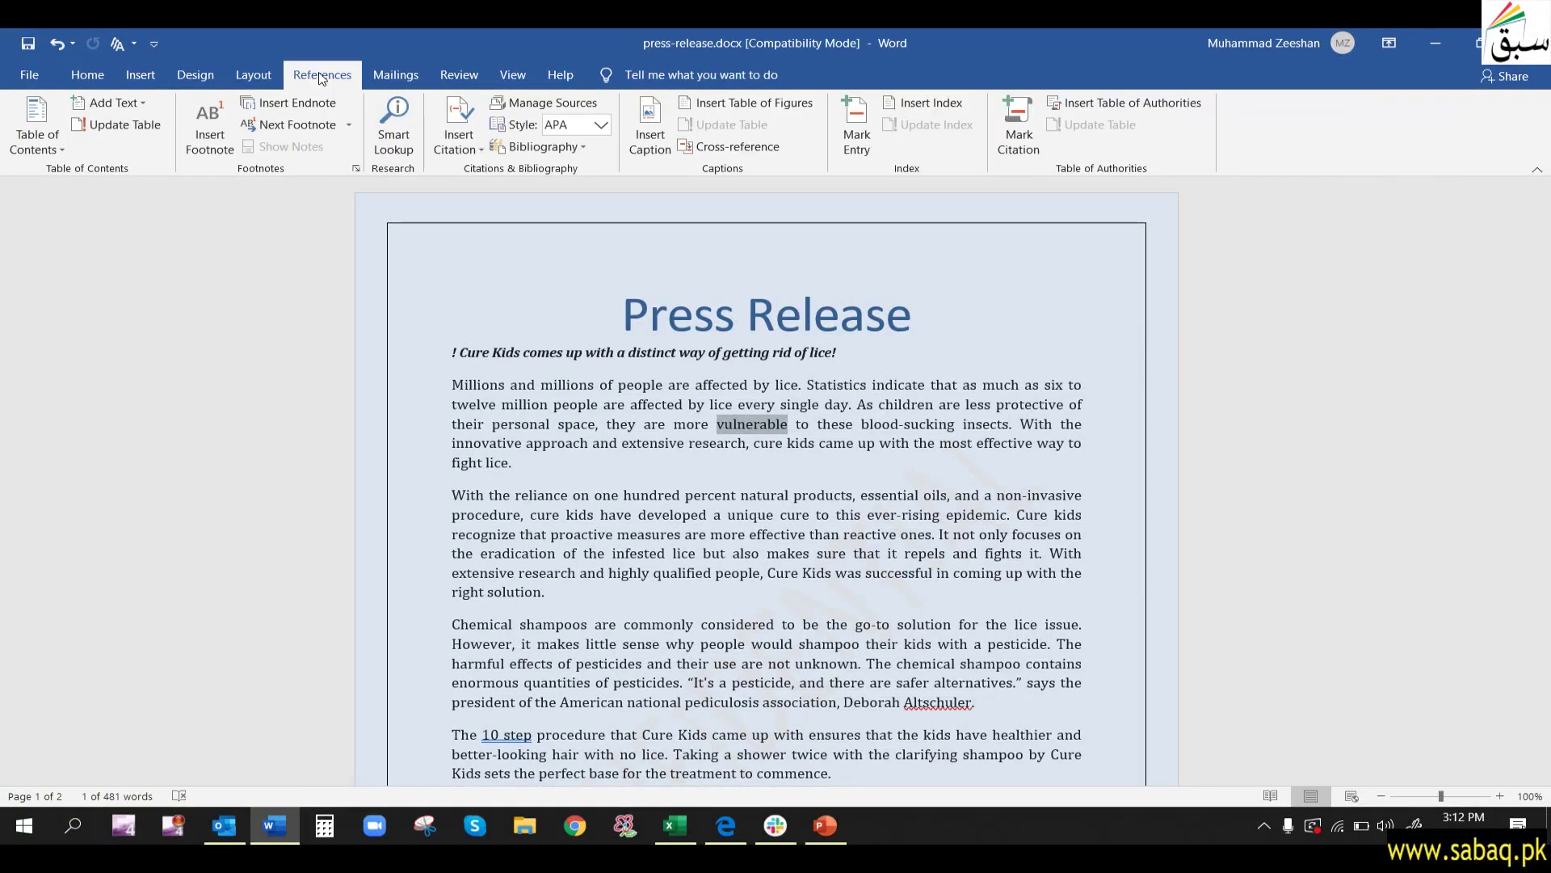
click(718, 424)
drag(719, 423, 791, 425)
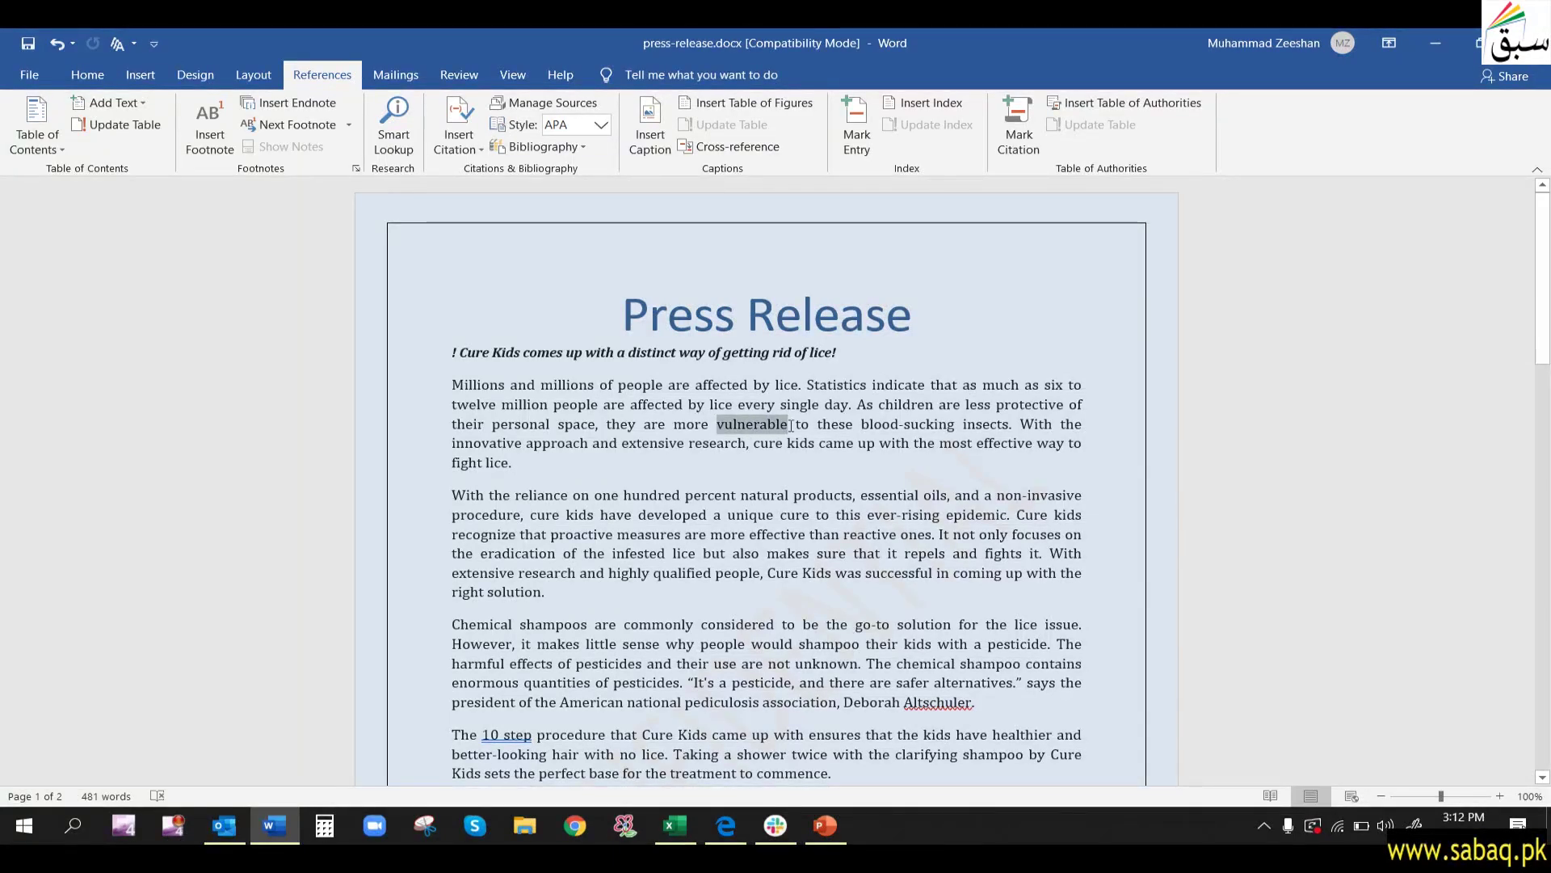
- Run Smart Lookup on 'vulnerable' and show its full Define dictionary entry
click(404, 132)
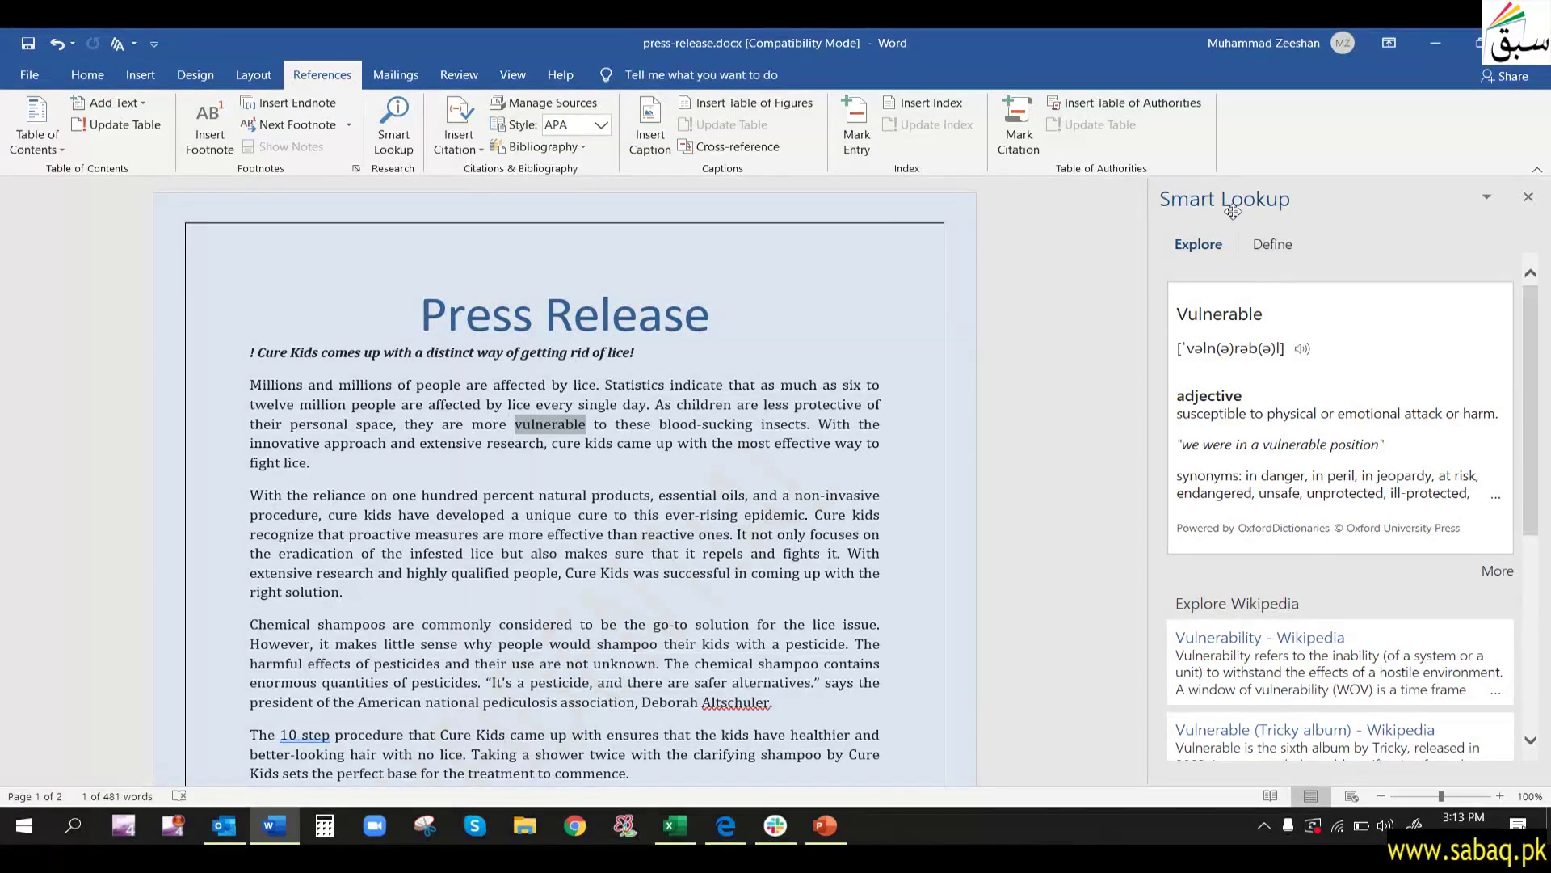
click(1218, 247)
click(1273, 246)
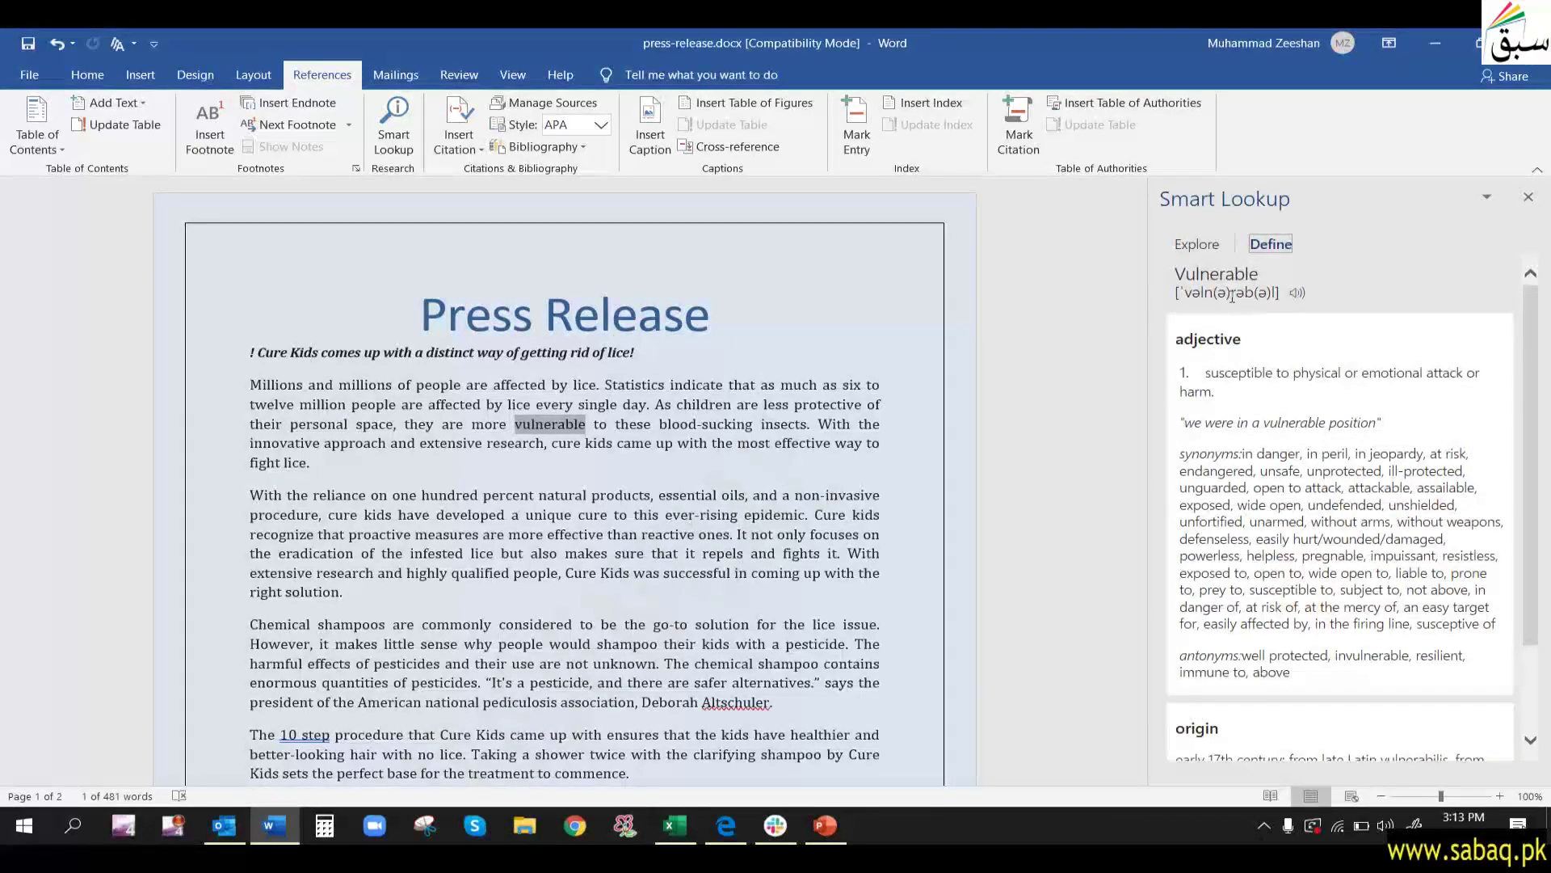
- Play the pronunciation of 'vulnerable' and highlight its part of speech, definition and example sentence
click(1297, 294)
scroll(1249, 343, down, 1)
scroll(1248, 344, up, 1)
drag(1177, 345, 1259, 348)
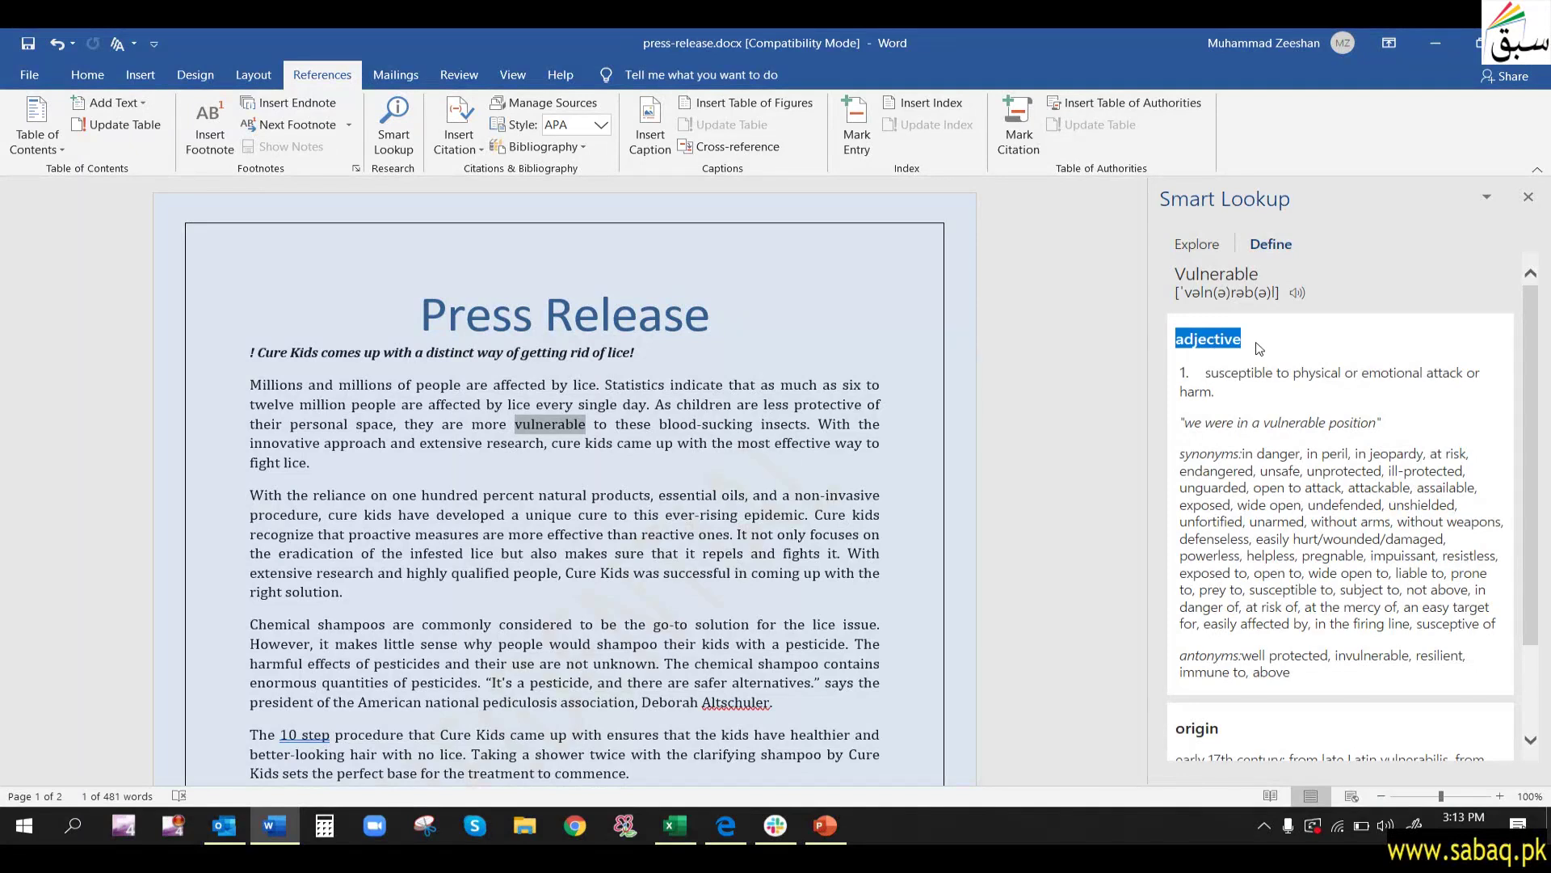
click(1232, 370)
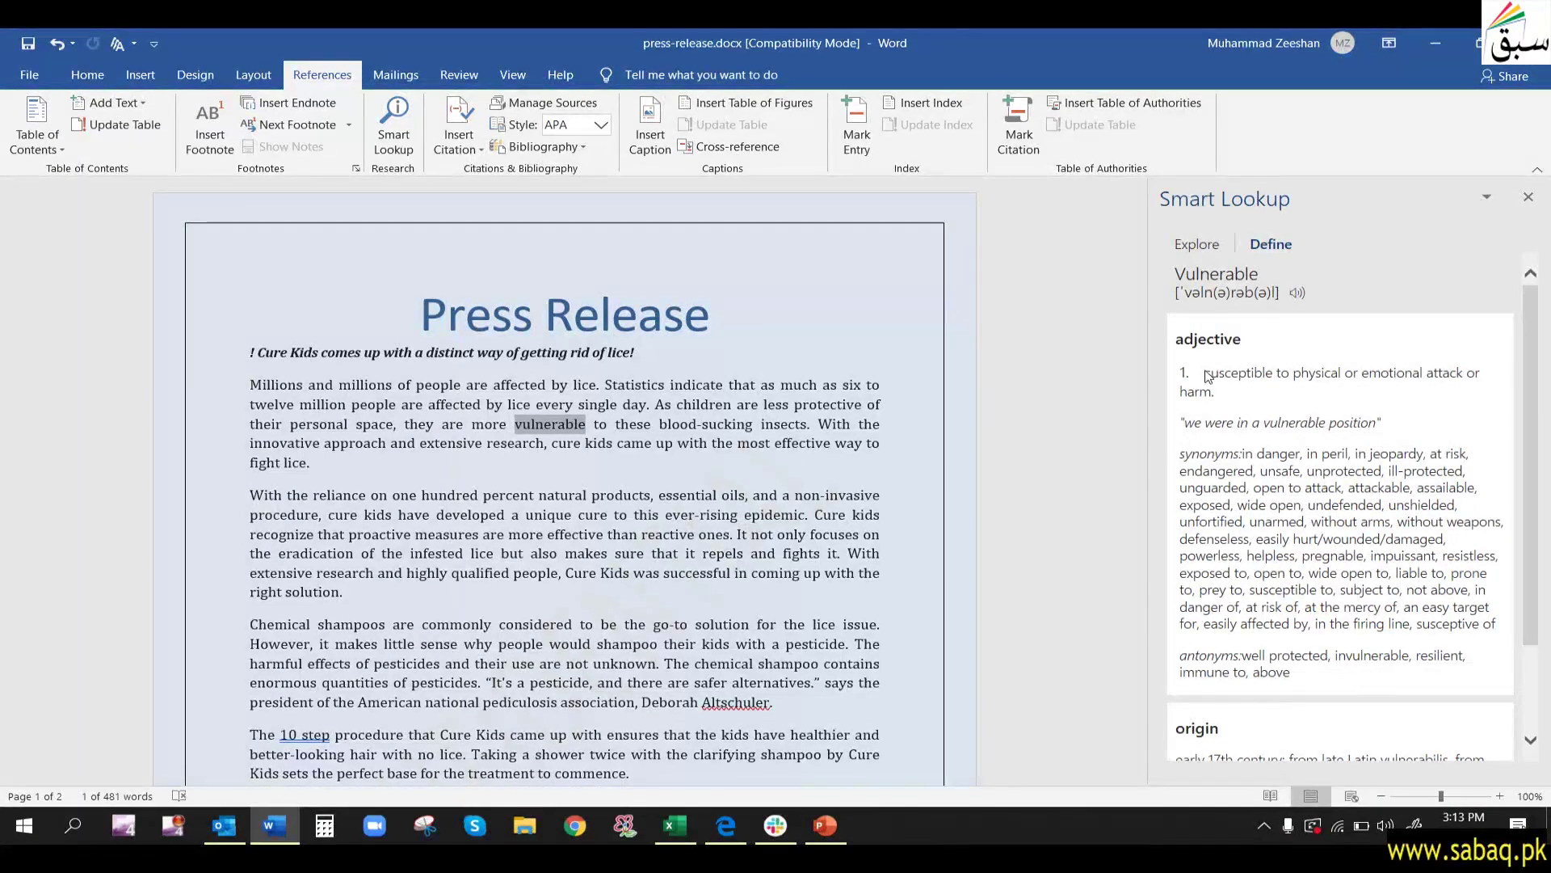
drag(1206, 375, 1413, 385)
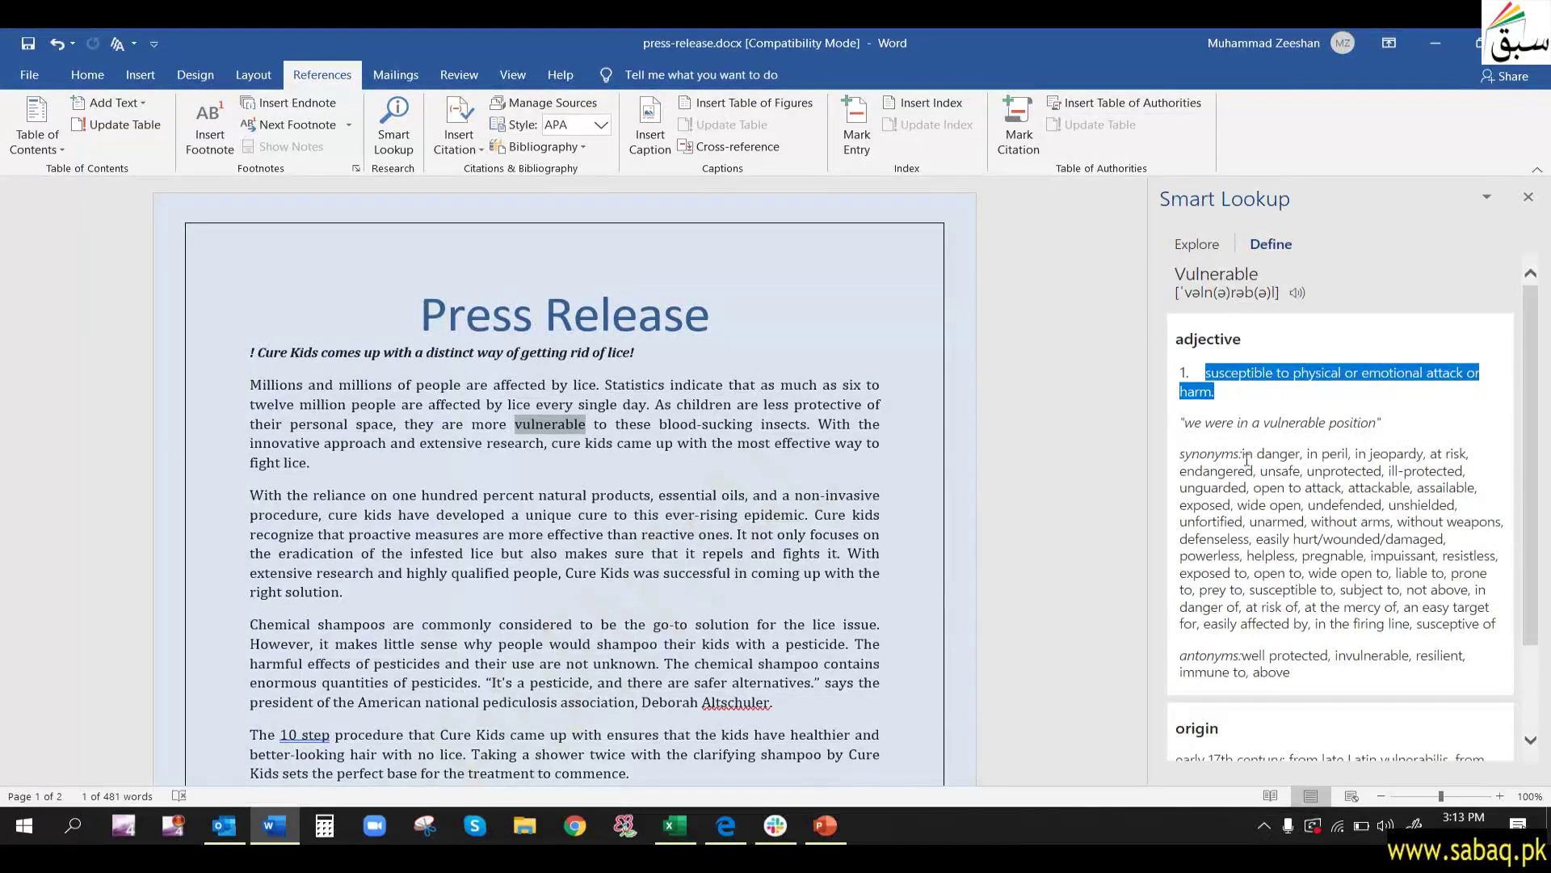
scroll(1246, 457, down, 1)
drag(1184, 345, 1371, 350)
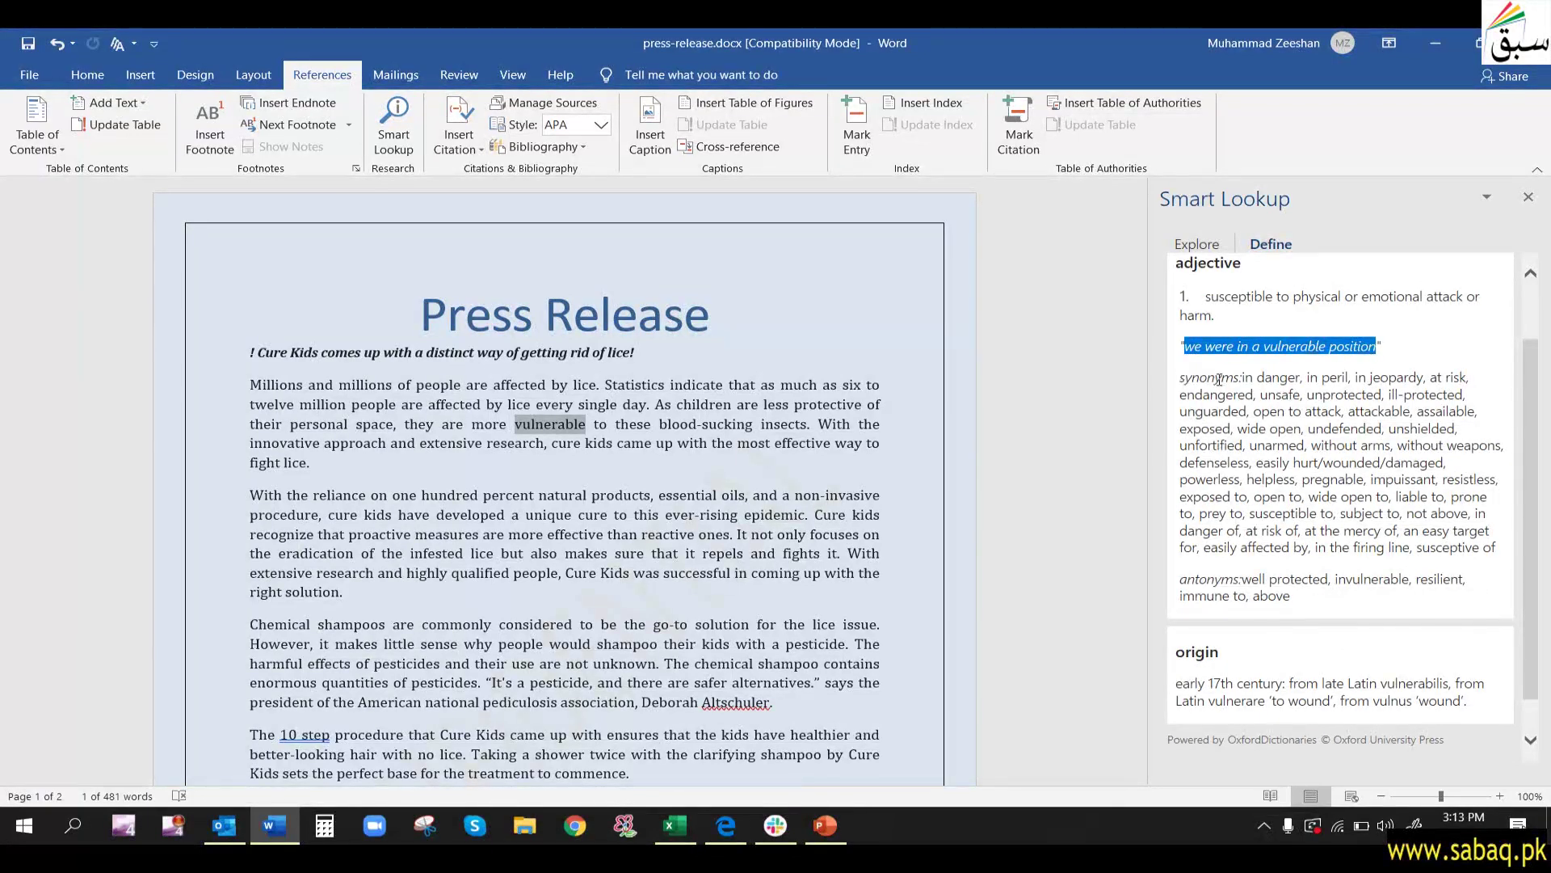
scroll(1228, 324, up, 1)
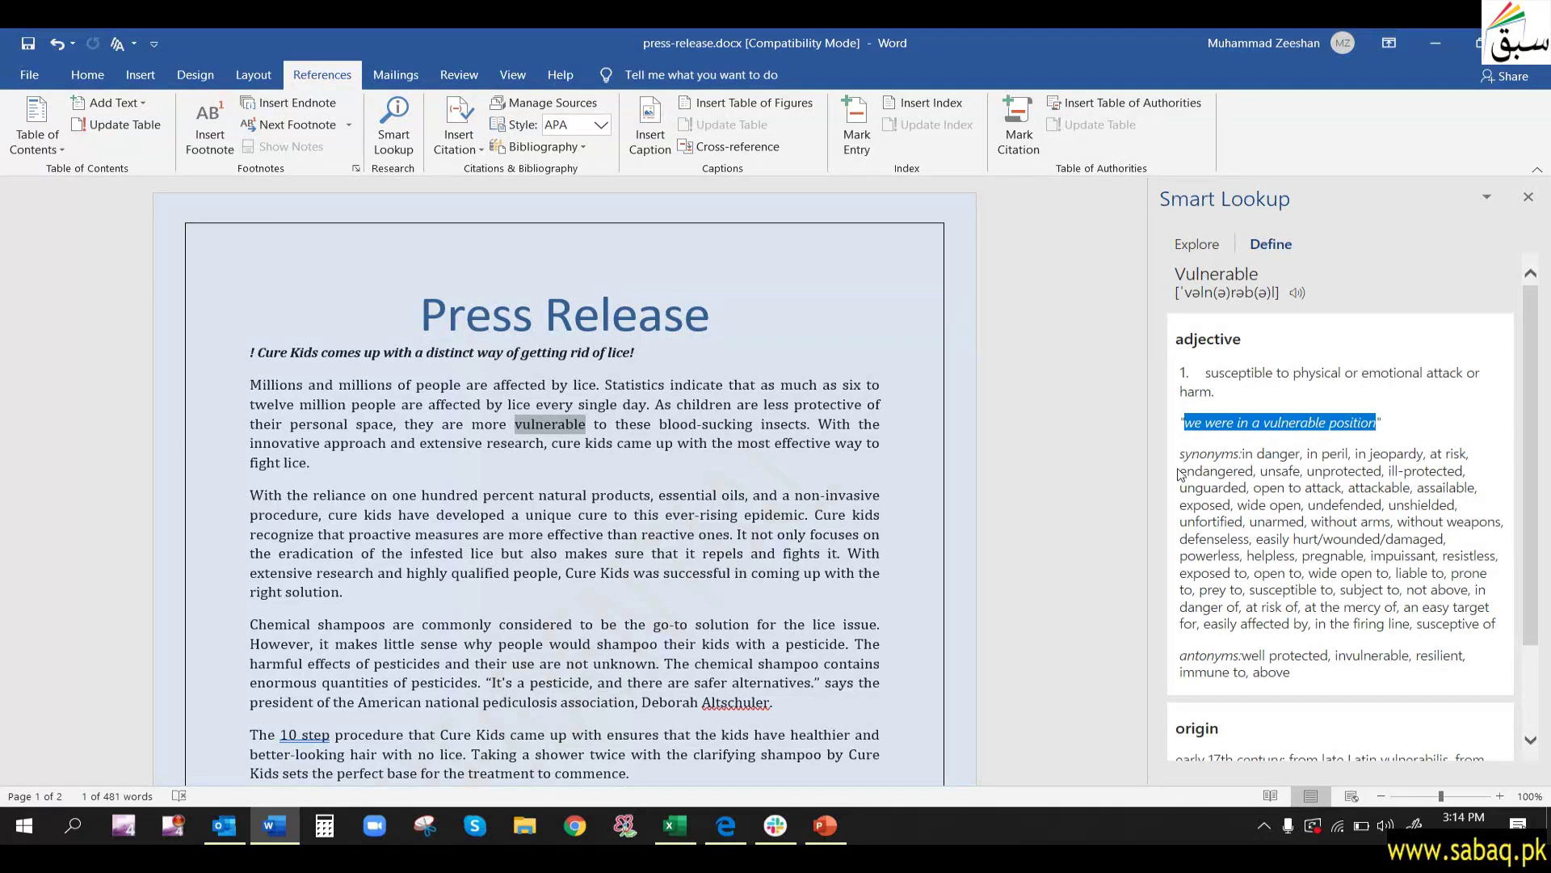
- Copy the synonym 'endangered' and select 'vulnerable' in the first paragraph
drag(1181, 471, 1252, 472)
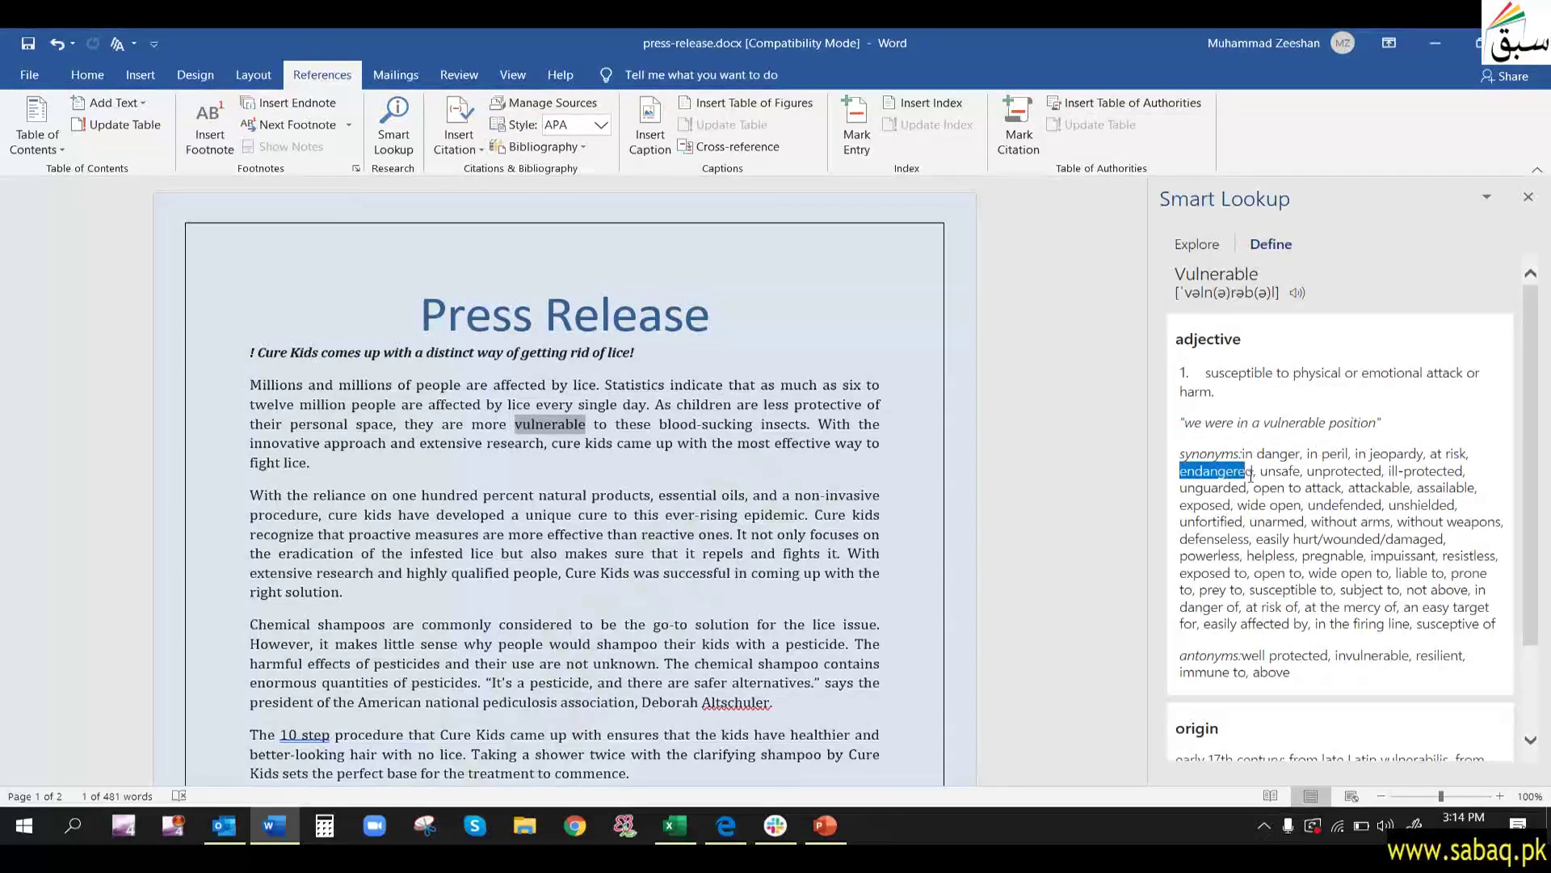
click(1262, 485)
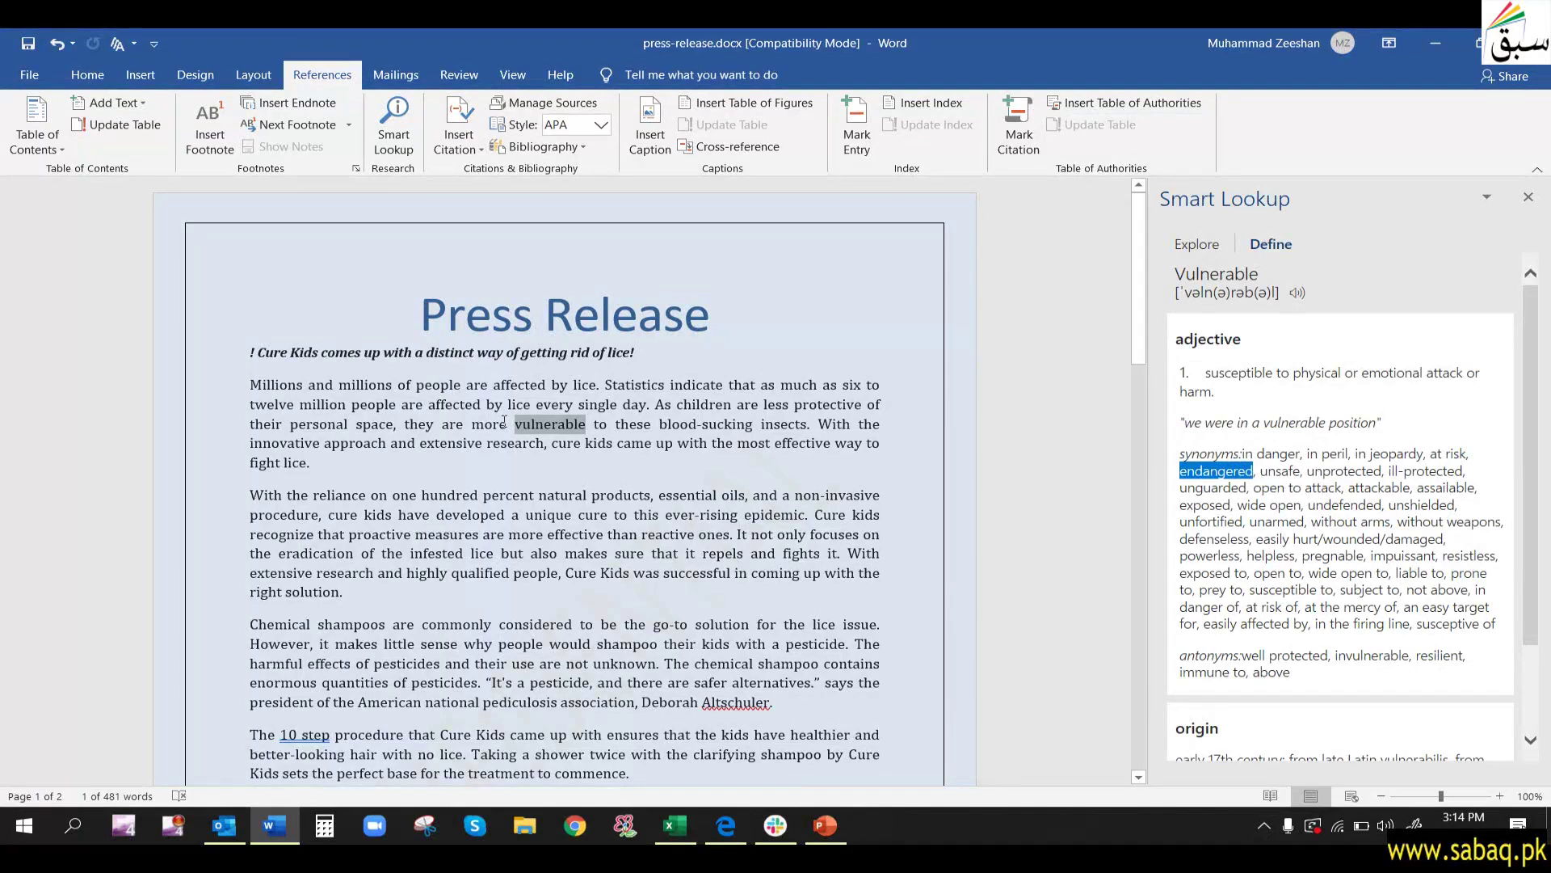
drag(514, 423, 580, 421)
- Paste 'endangered' as text only over 'vulnerable', then switch Smart Lookup to Explore results
right_click(568, 425)
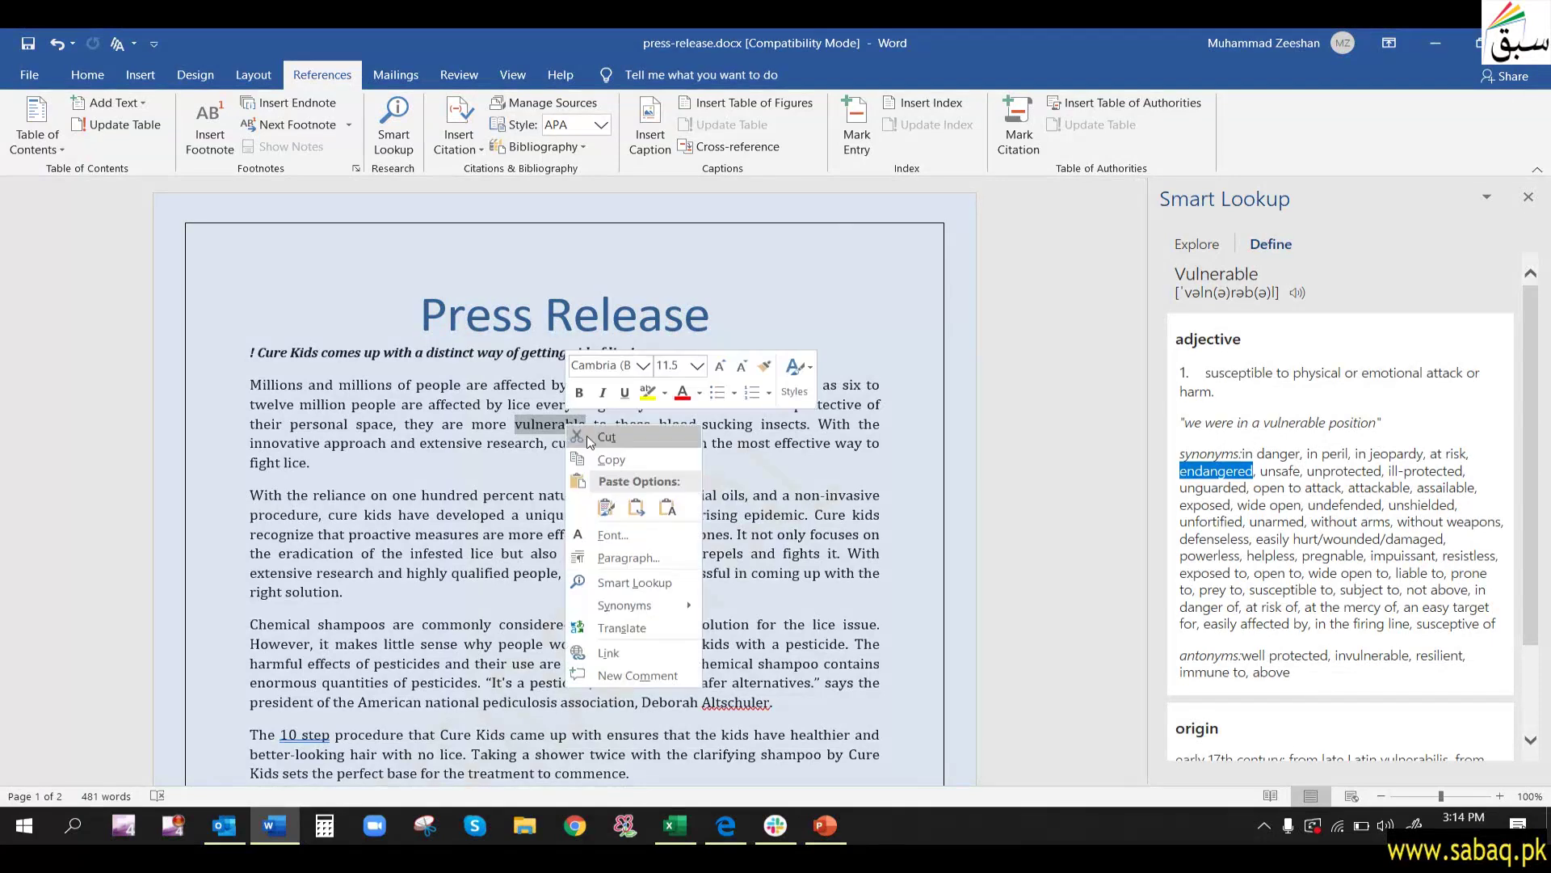
click(607, 506)
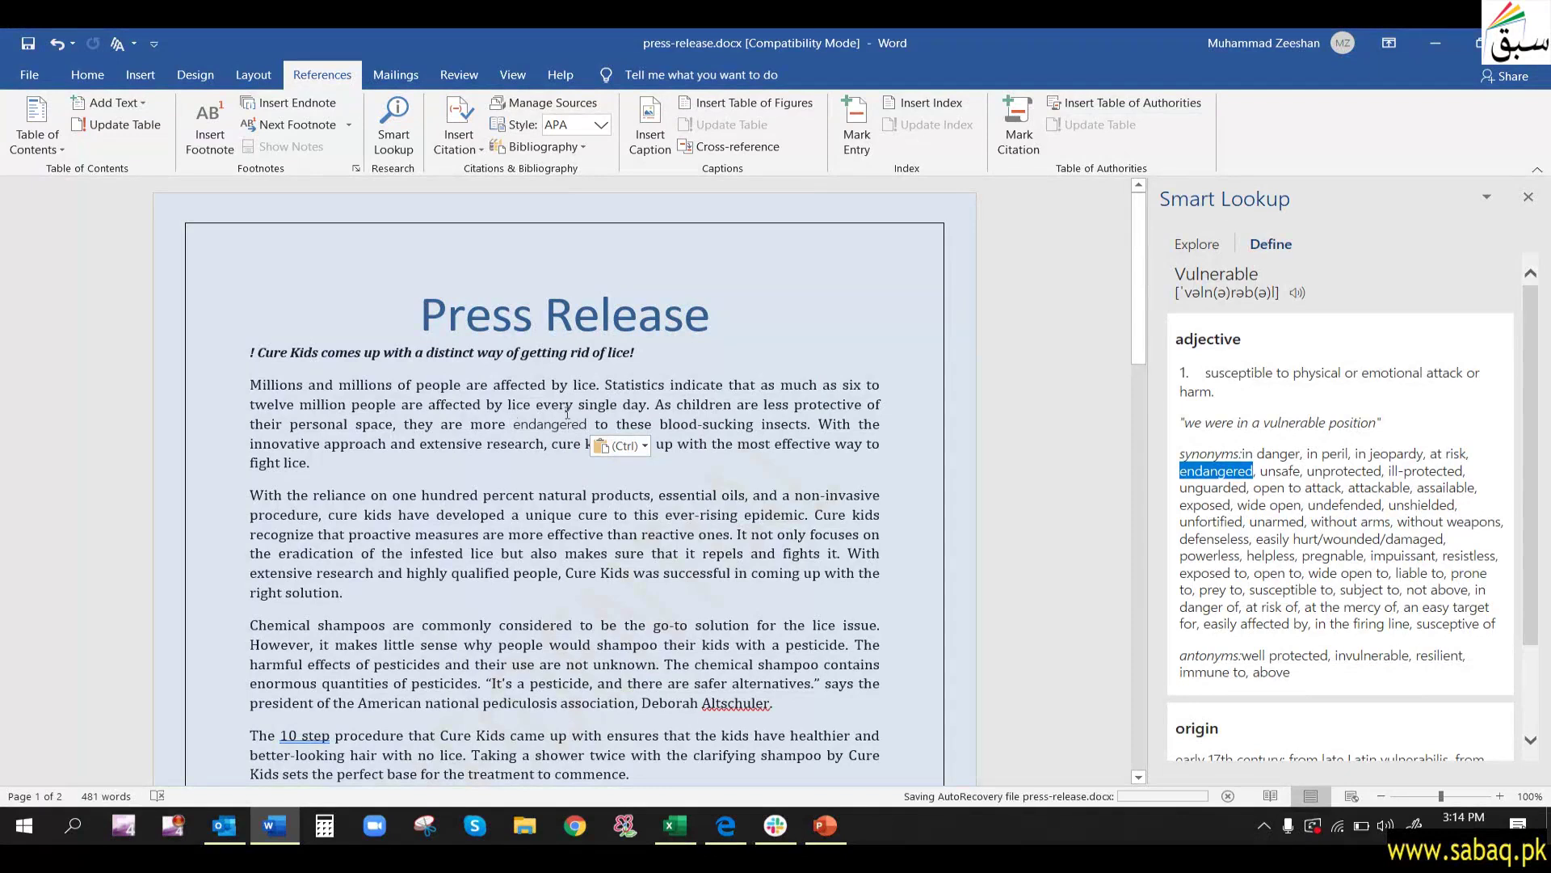
scroll(1444, 628, down, 3)
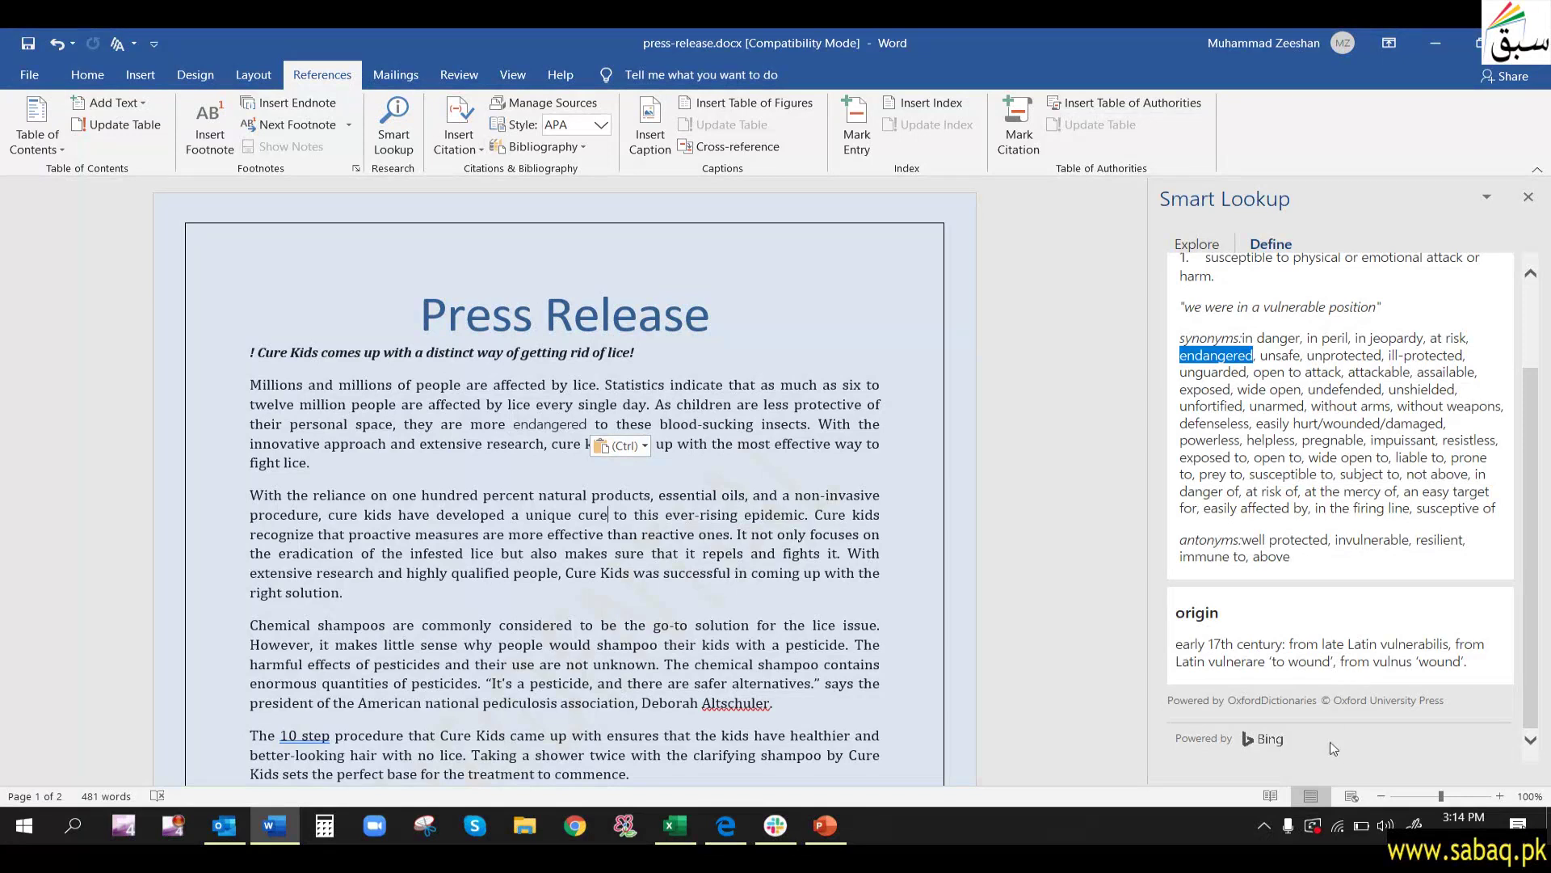
click(1197, 244)
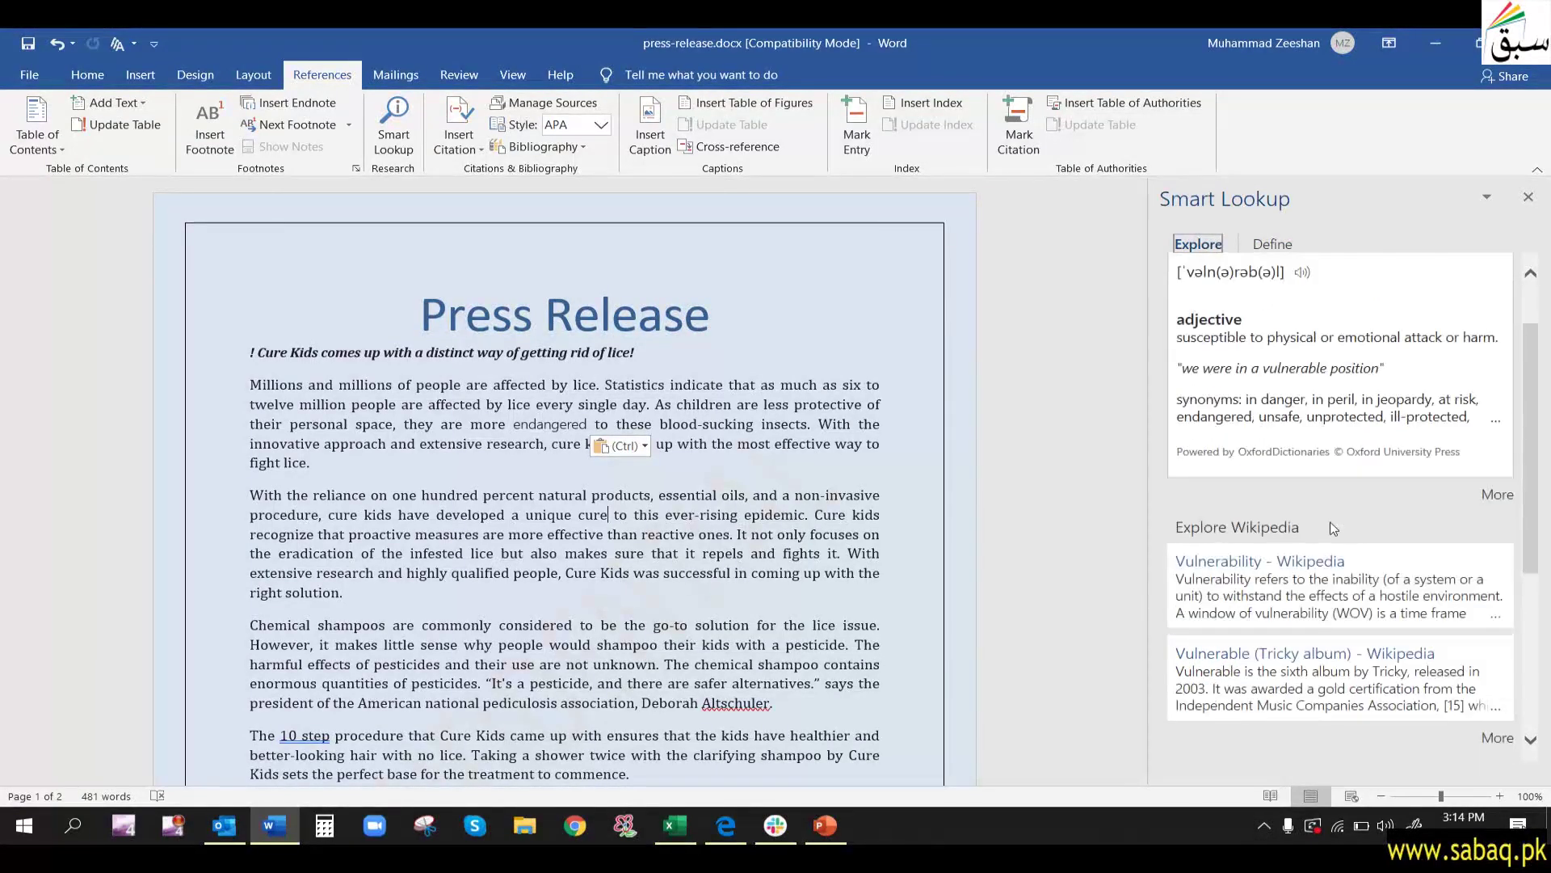
- Open the 'Vulnerability - Wikipedia' article in Chrome, then select 'blood-sucking insects' back in Word
scroll(1325, 521, down, 3)
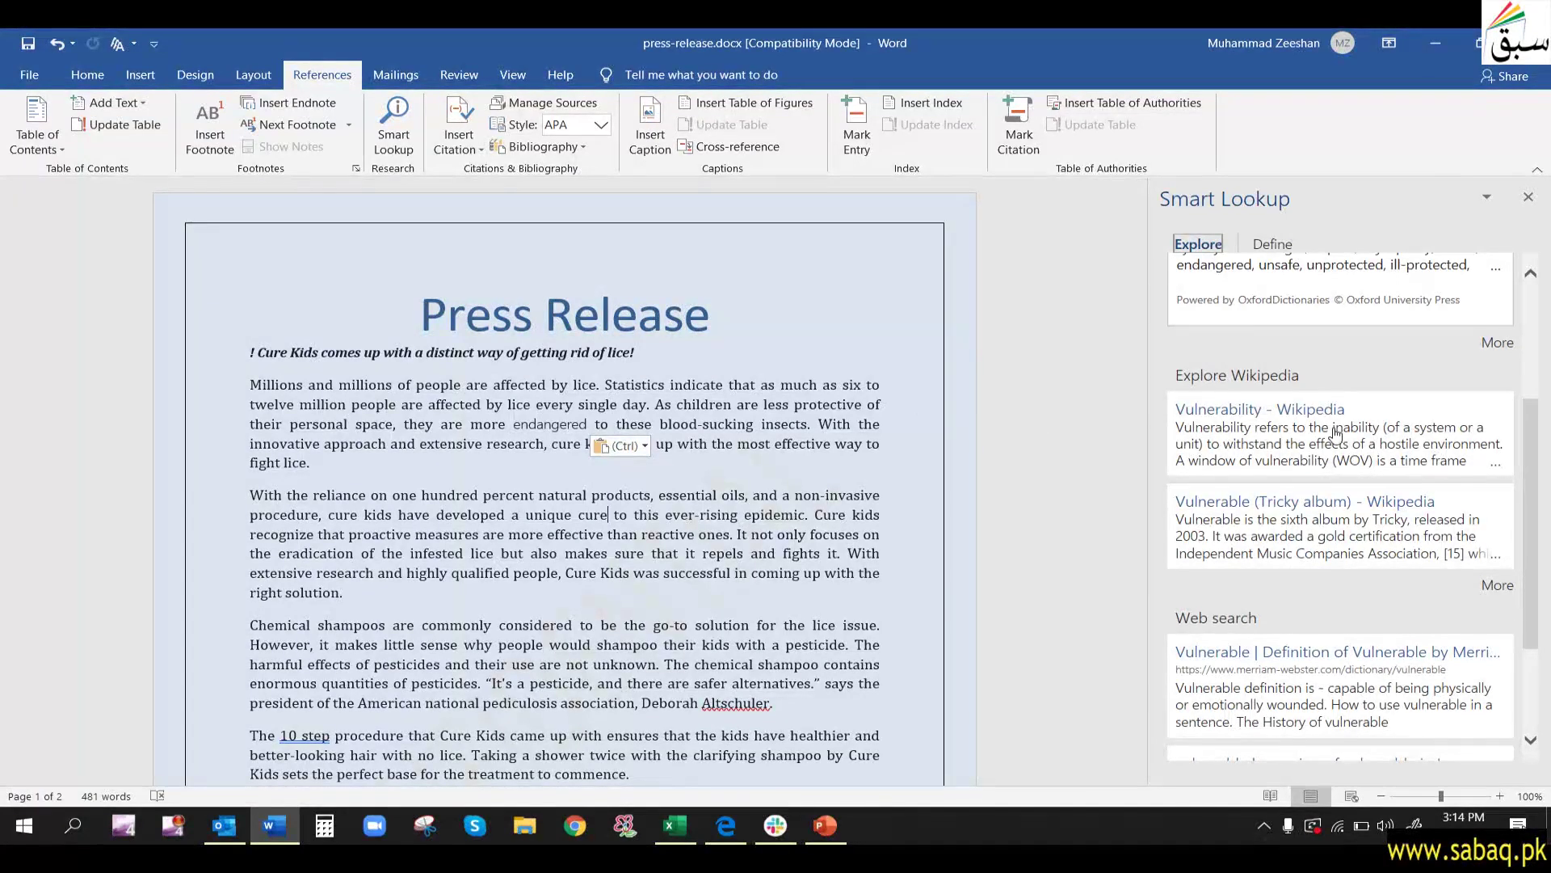
click(1300, 409)
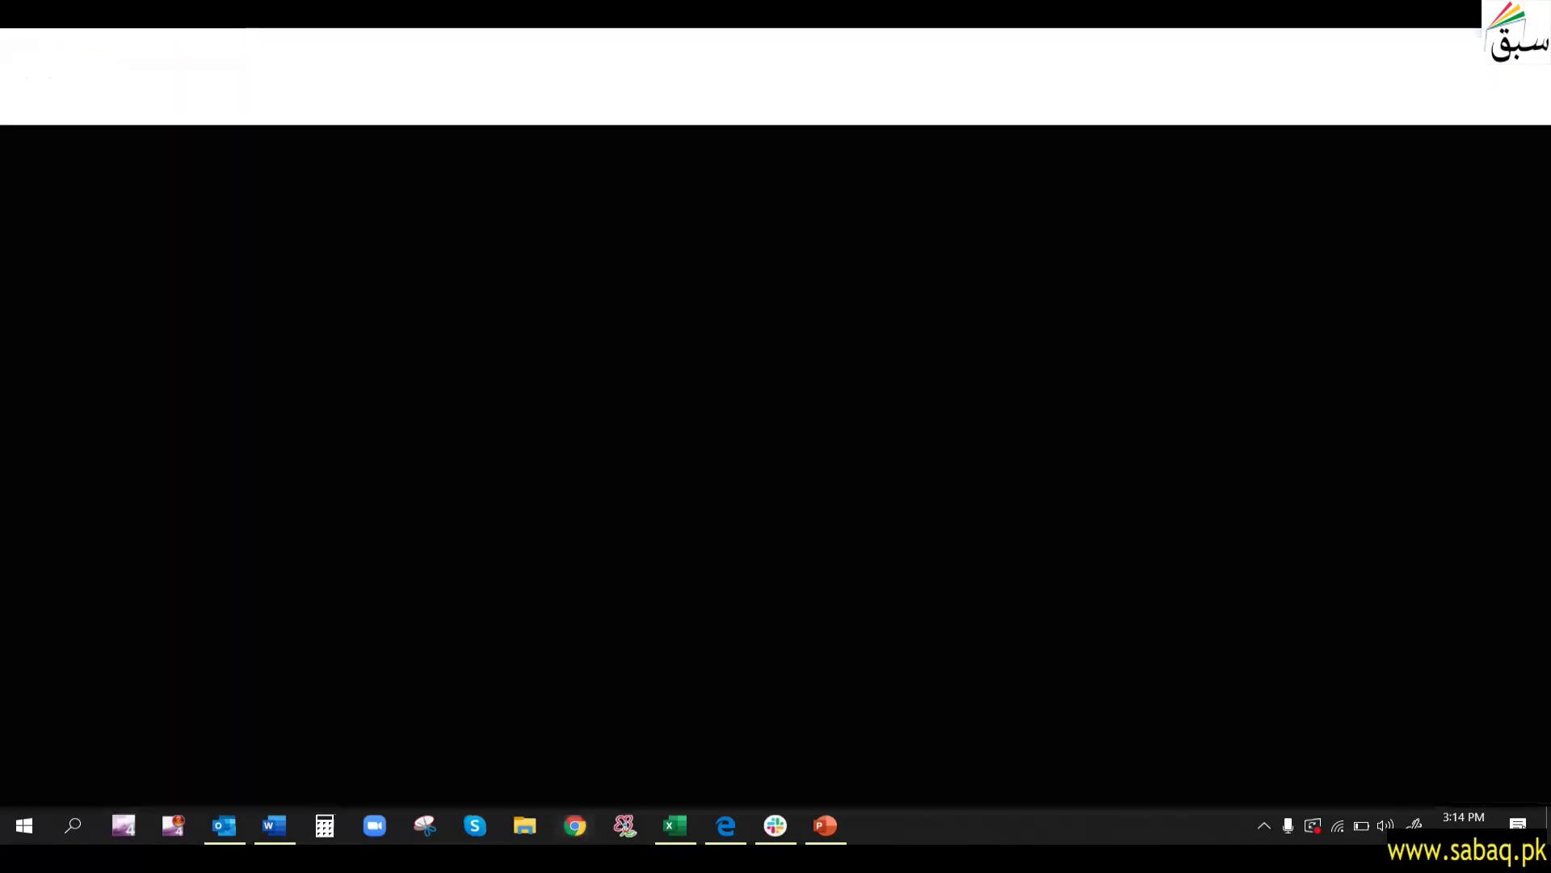
scroll(1284, 575, down, 2)
scroll(1312, 568, down, 1)
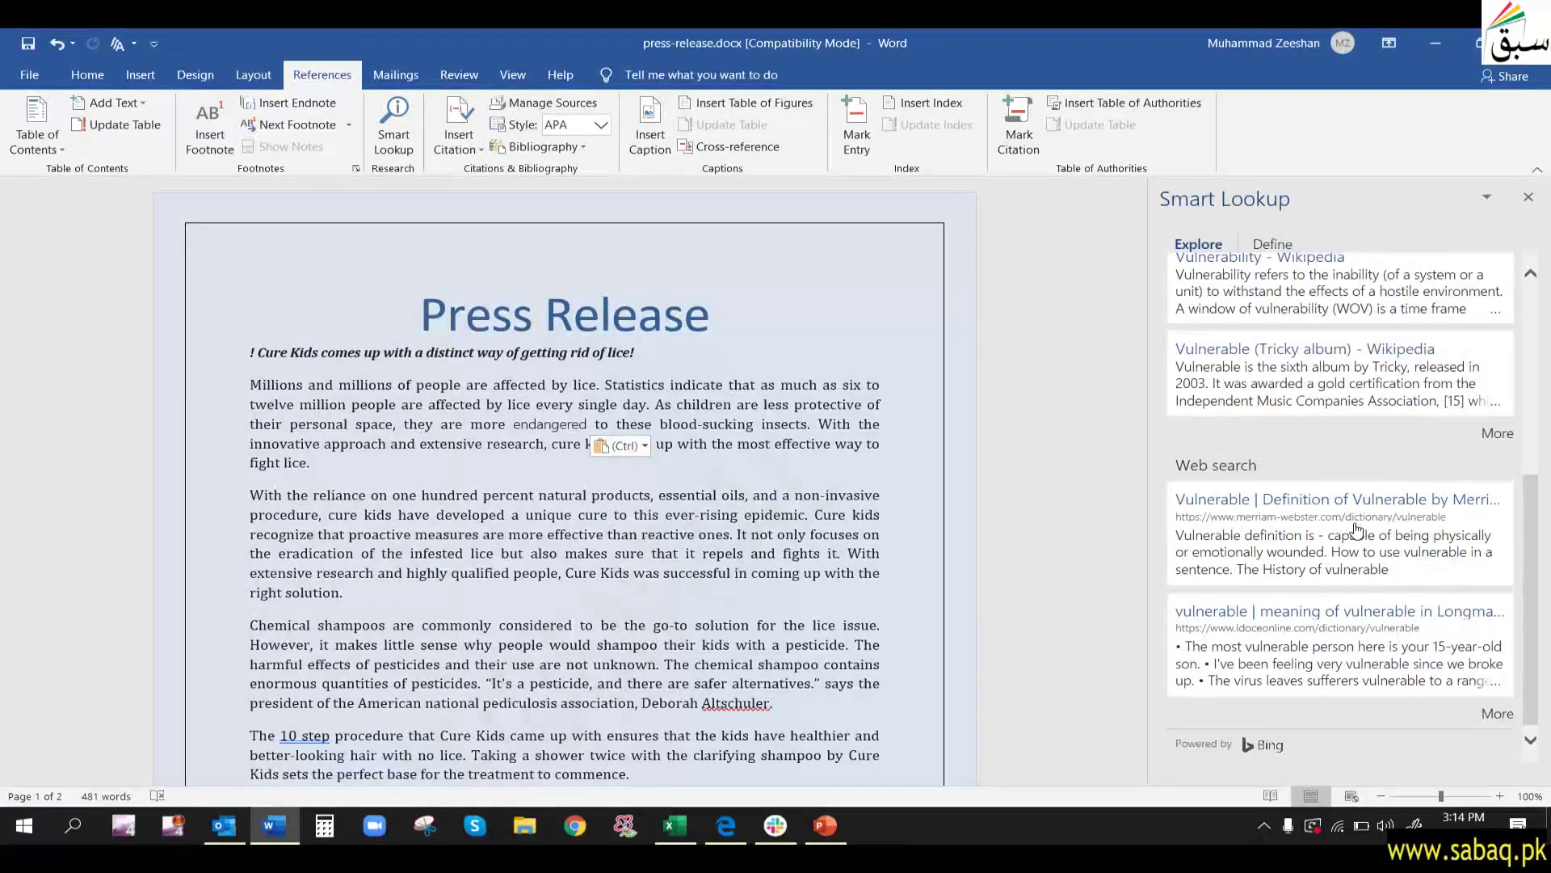
scroll(1357, 533, down, 1)
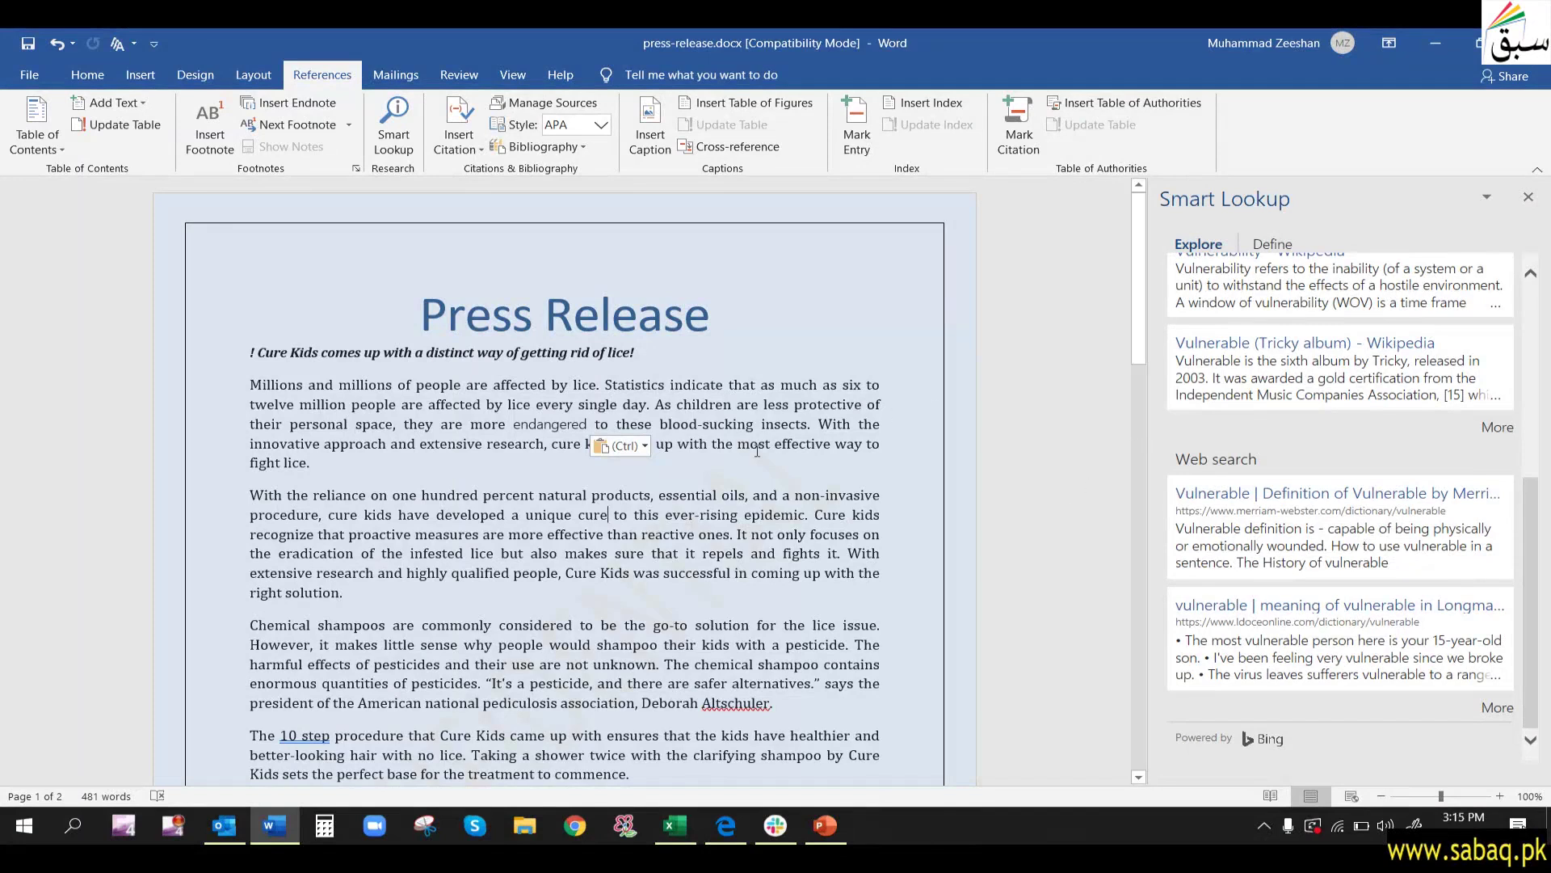
drag(660, 423, 808, 426)
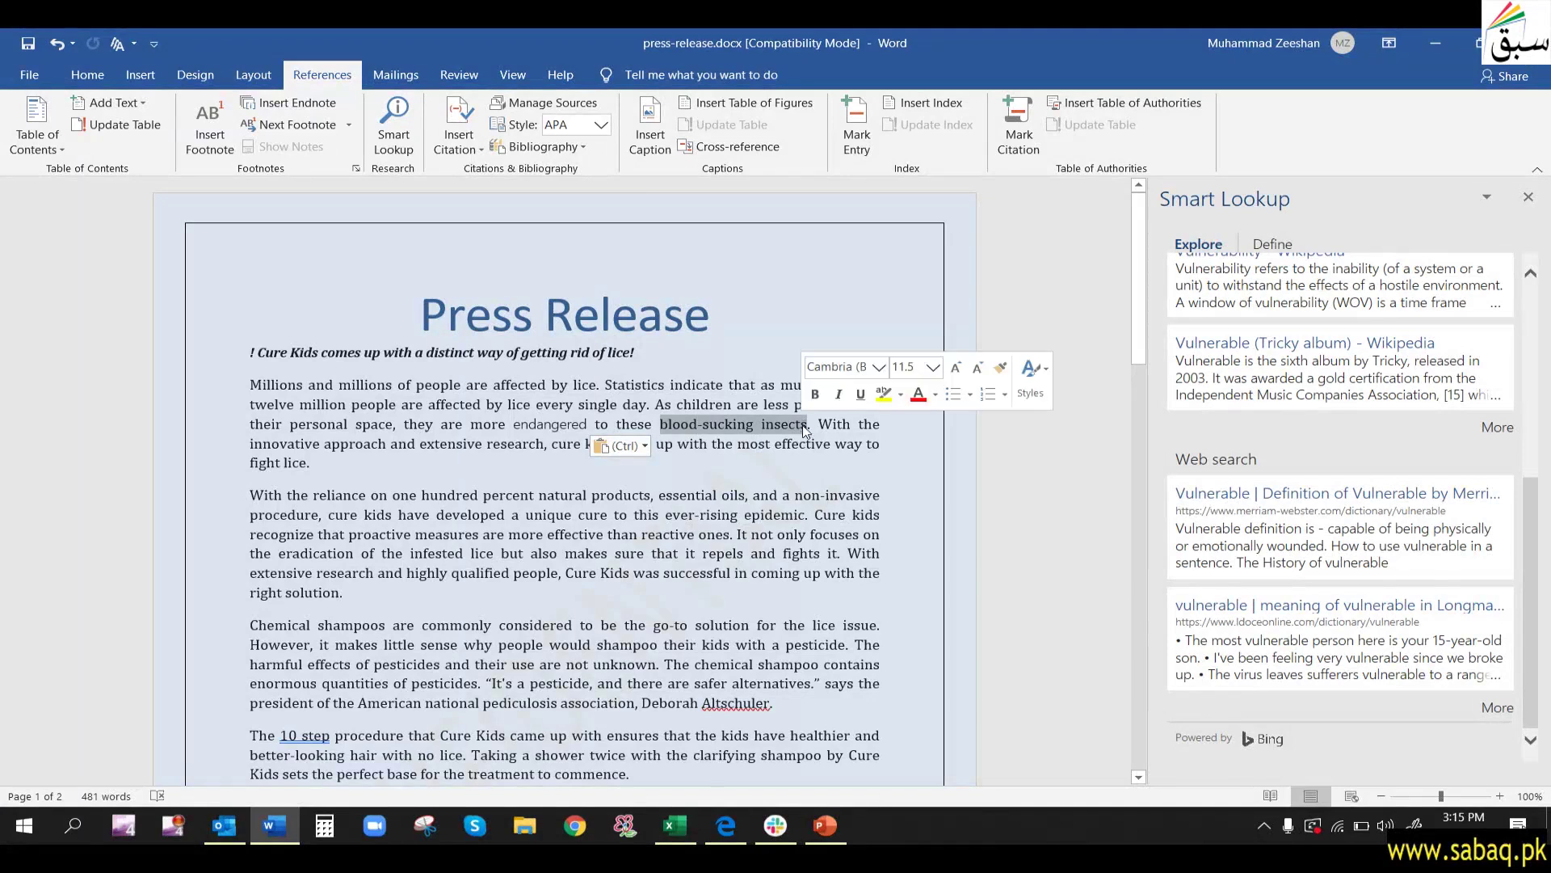
- Look up 'blood-sucking insects' in Smart Lookup, flip to PowerPoint and back, and deselect the phrase
click(396, 125)
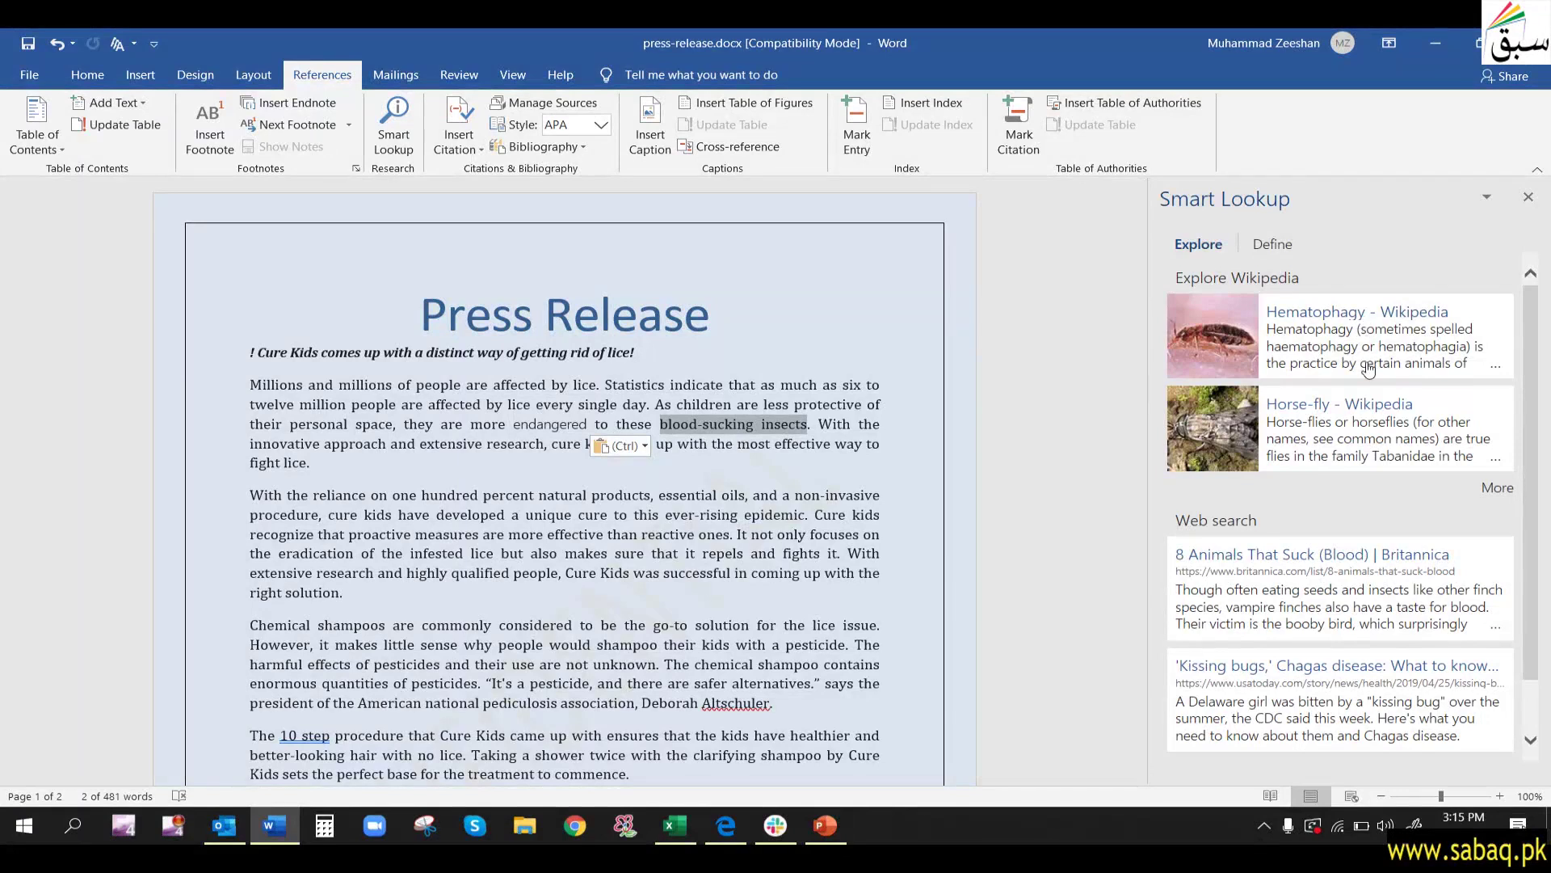
scroll(1360, 506, down, 1)
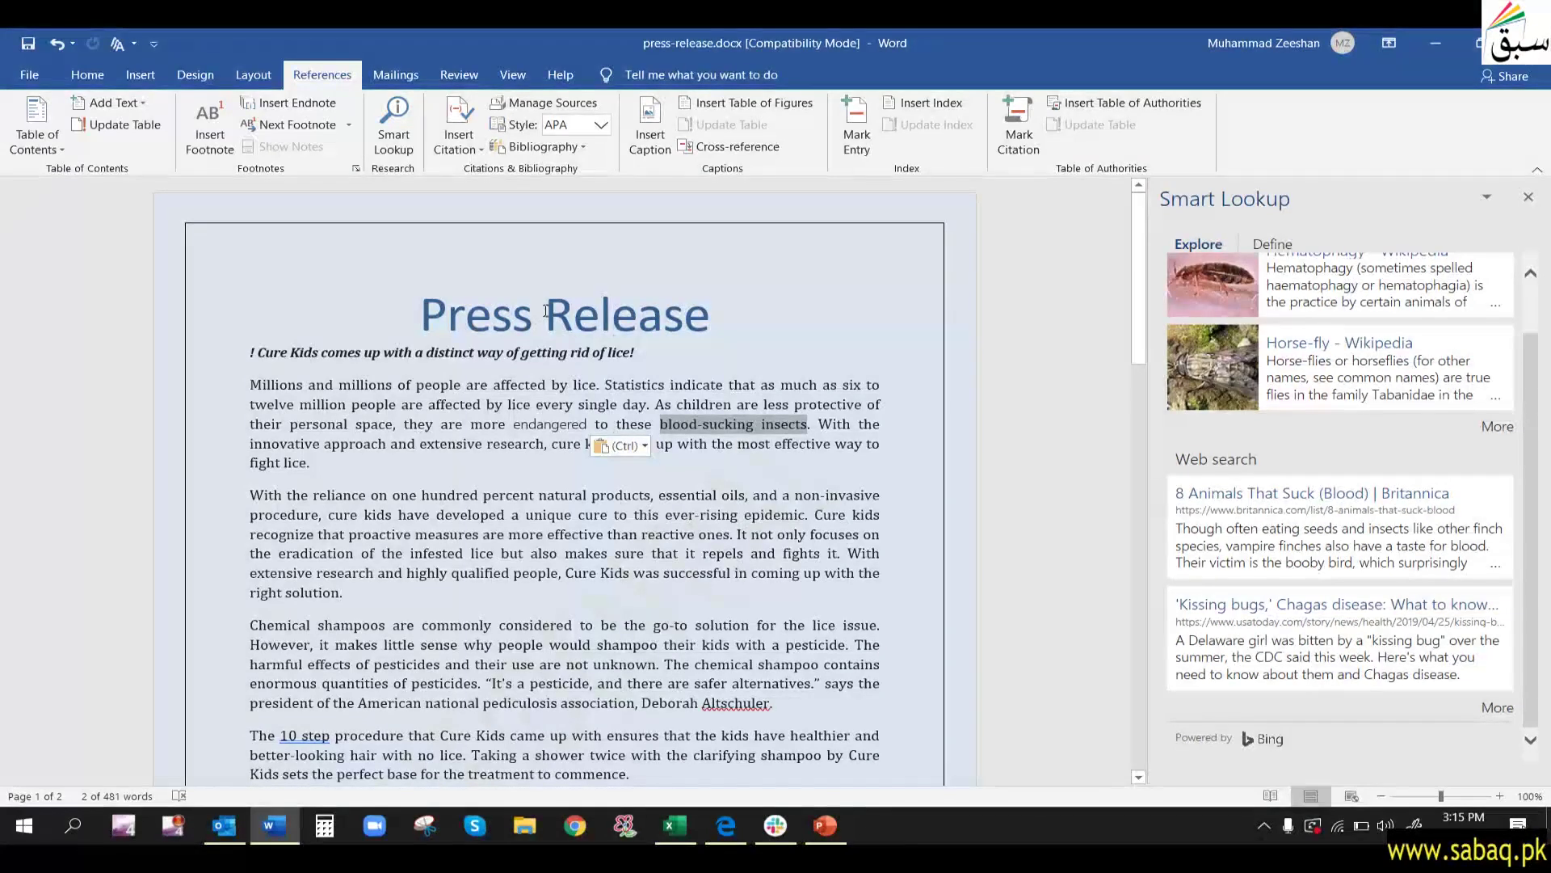
click(825, 837)
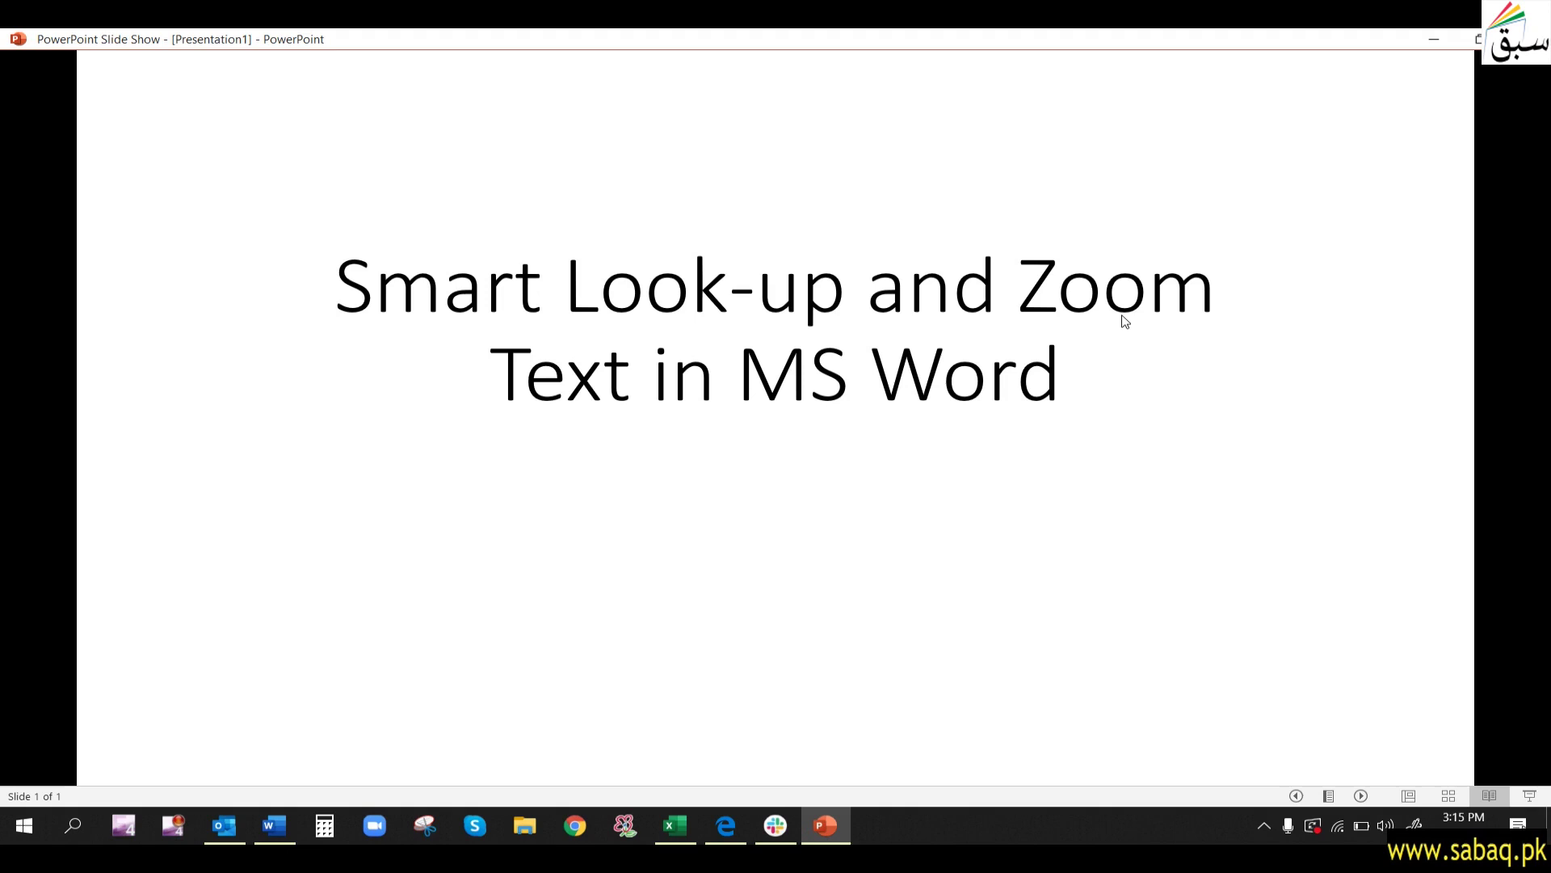
click(1430, 33)
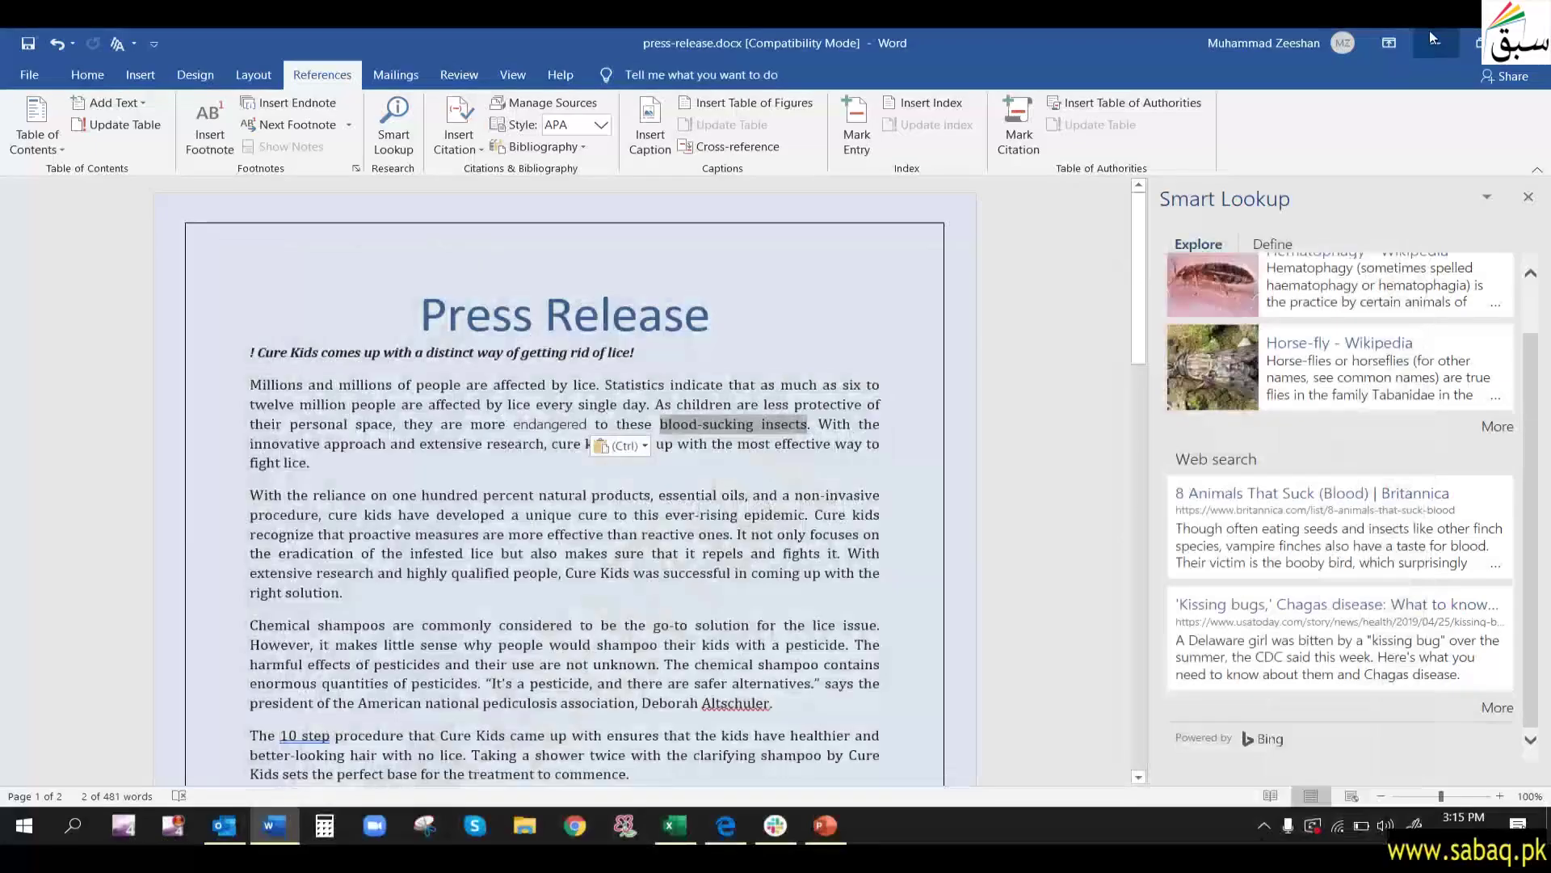
click(667, 567)
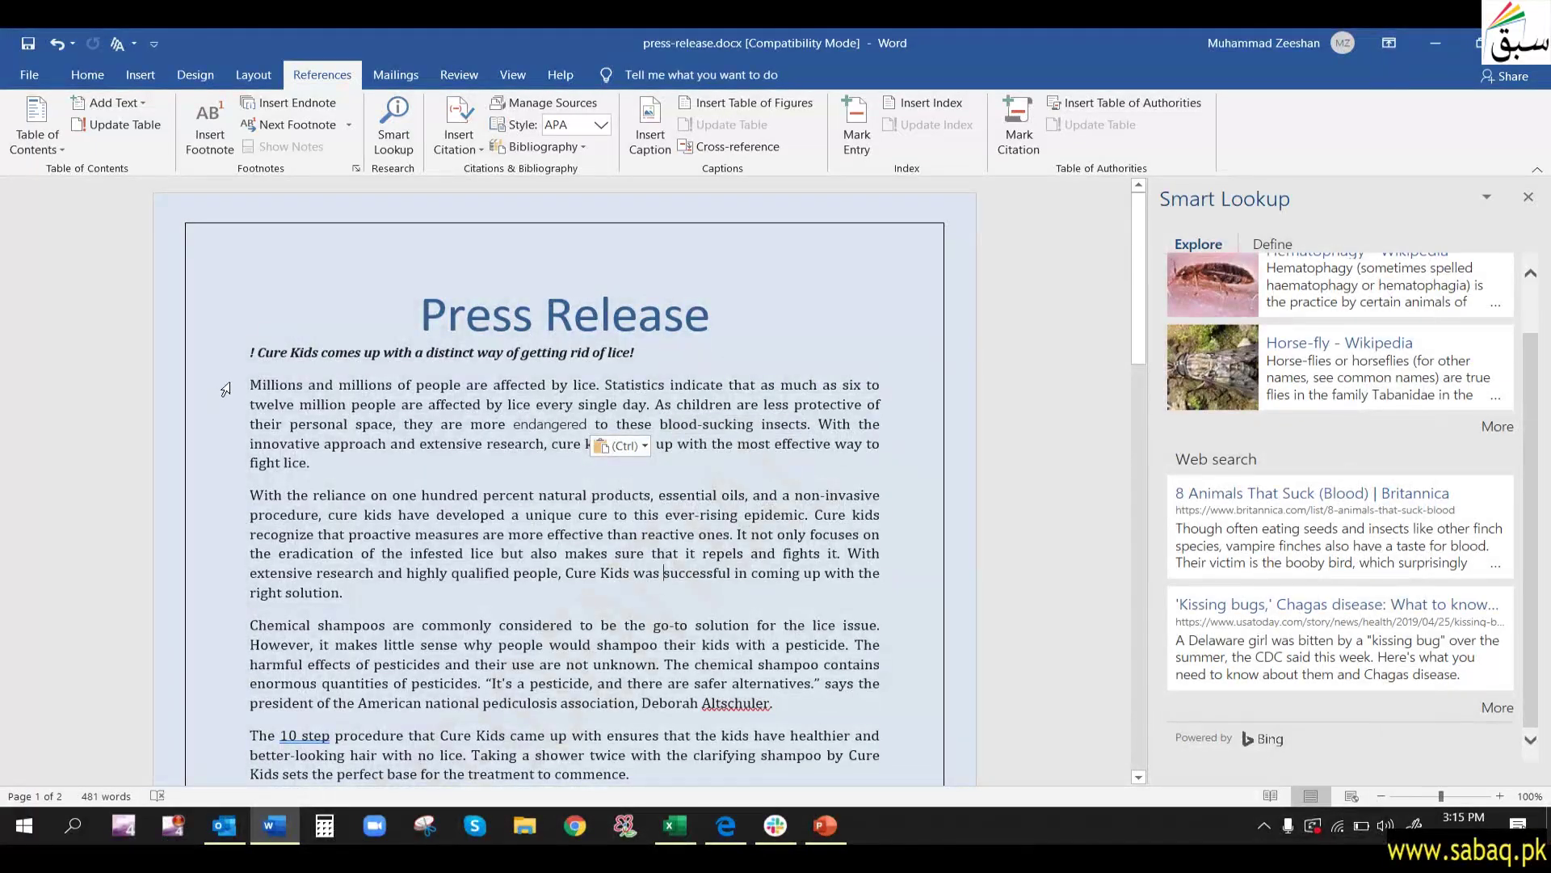
- Select the first paragraph, close Smart Lookup, and drag the zoom slider up to 500% and back down
drag(250, 385, 366, 472)
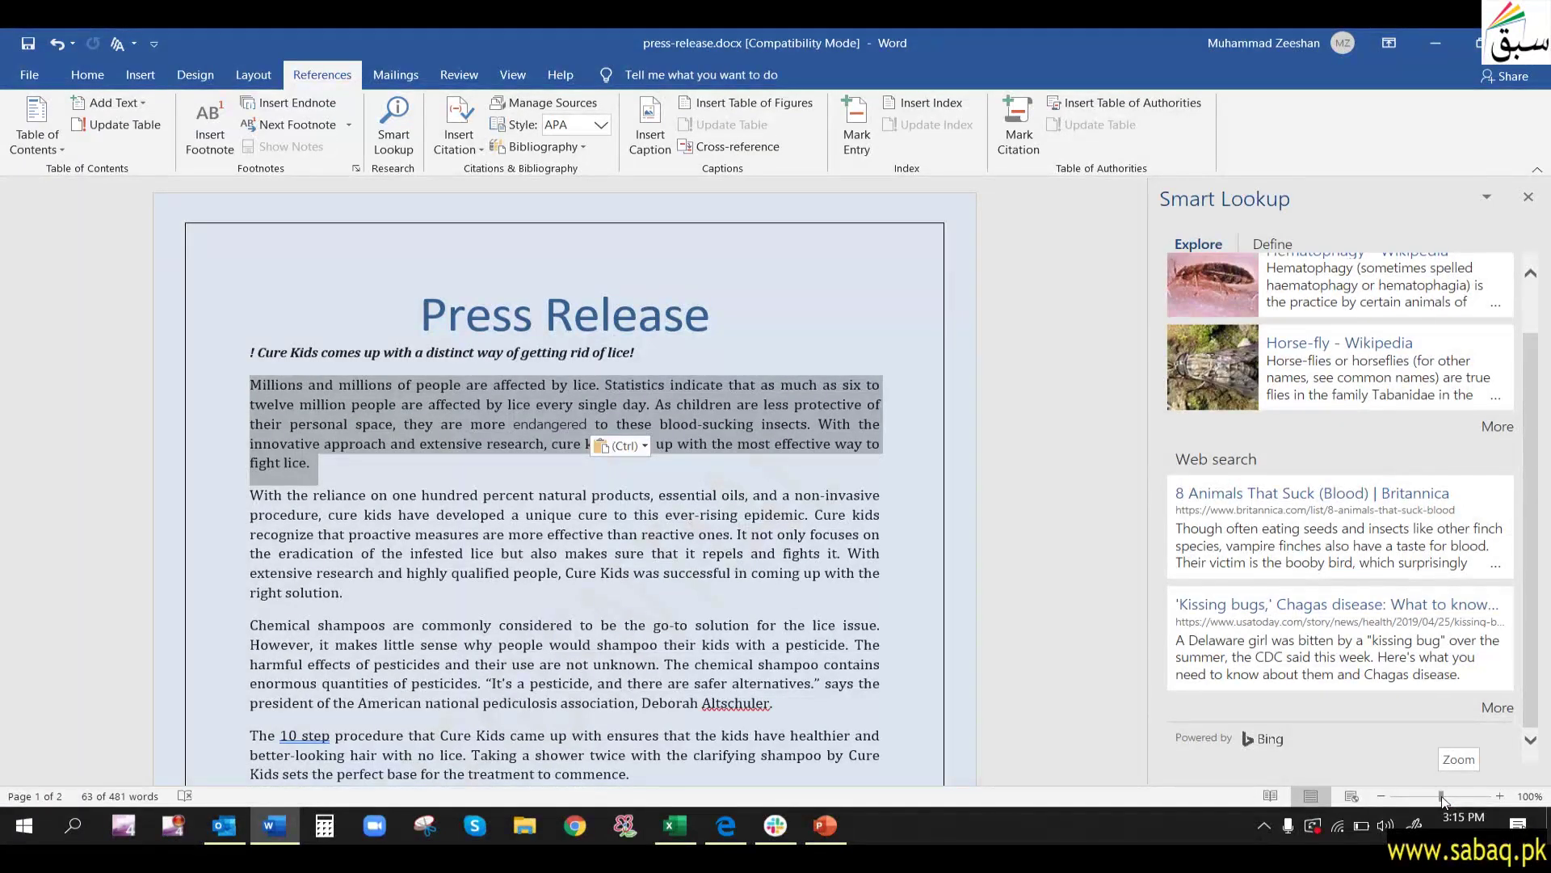
click(1531, 198)
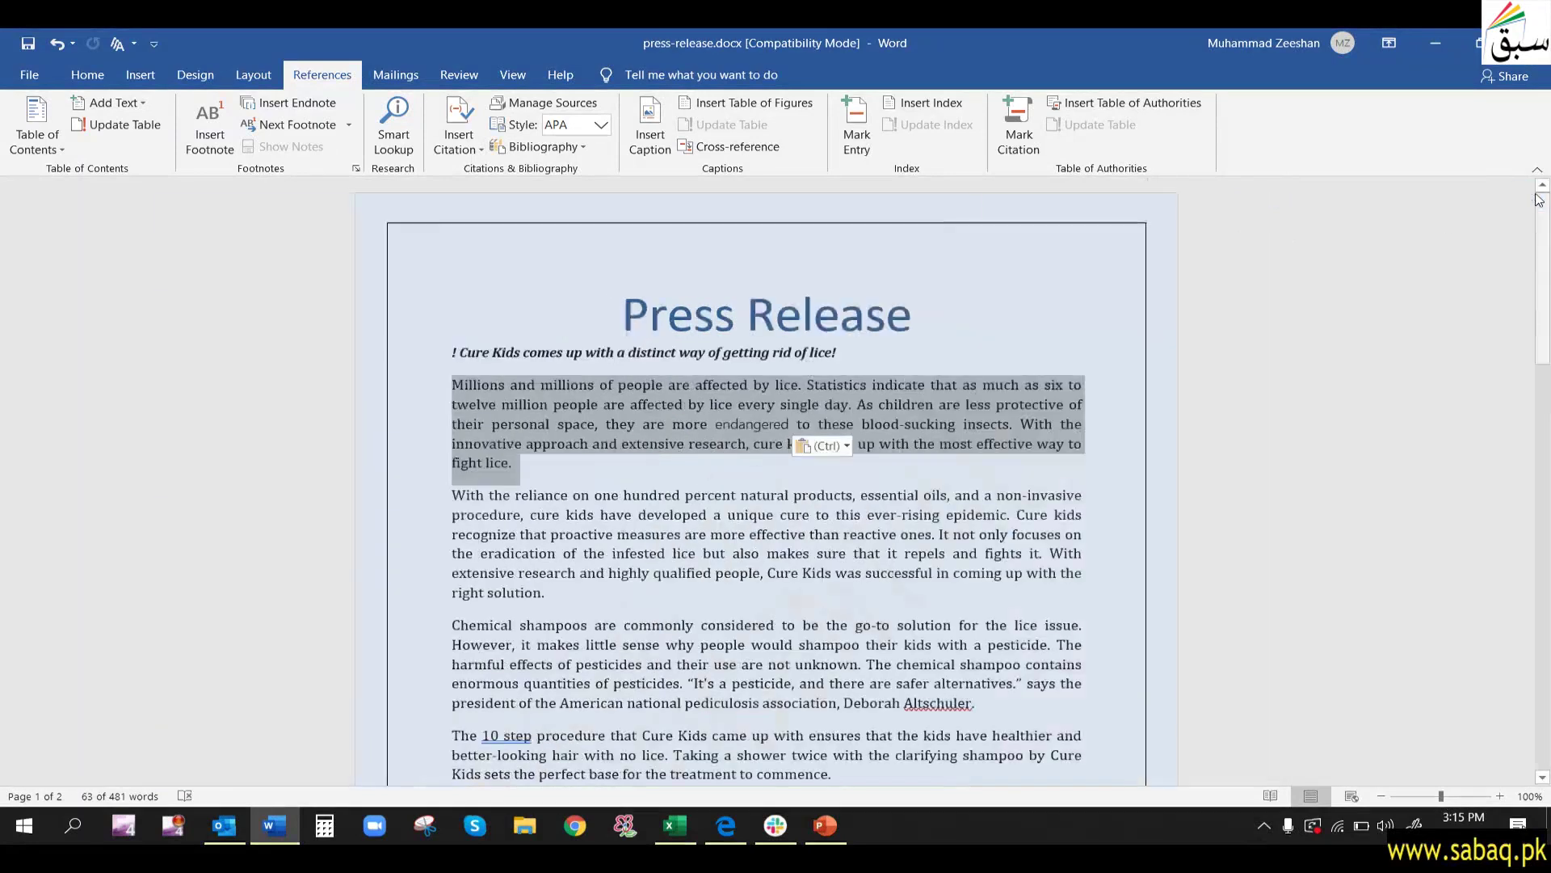
drag(1442, 799, 1455, 800)
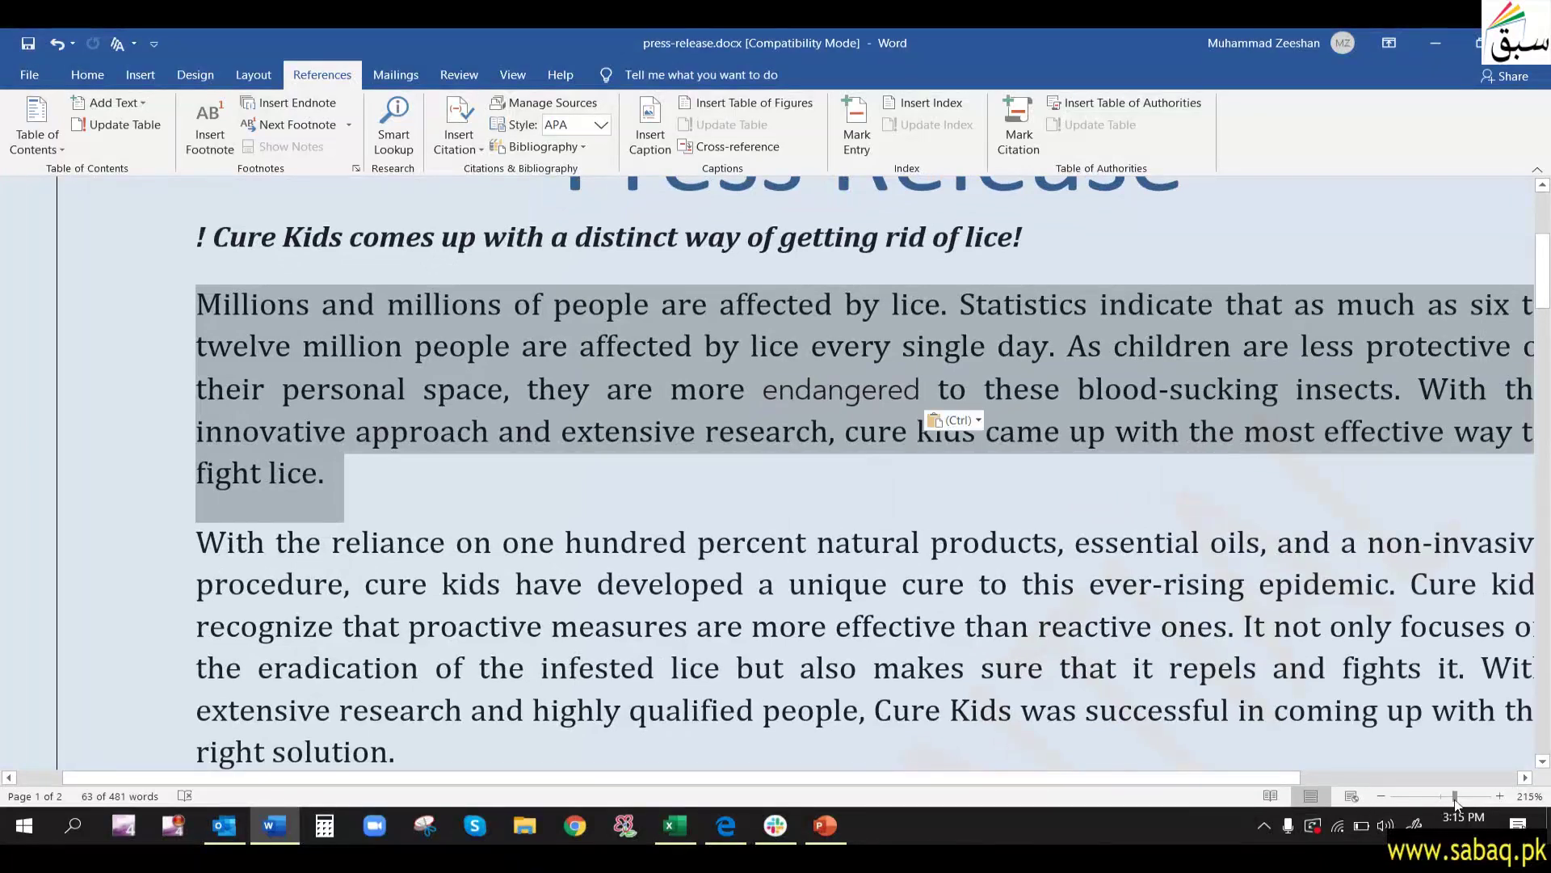
drag(1454, 798, 1500, 799)
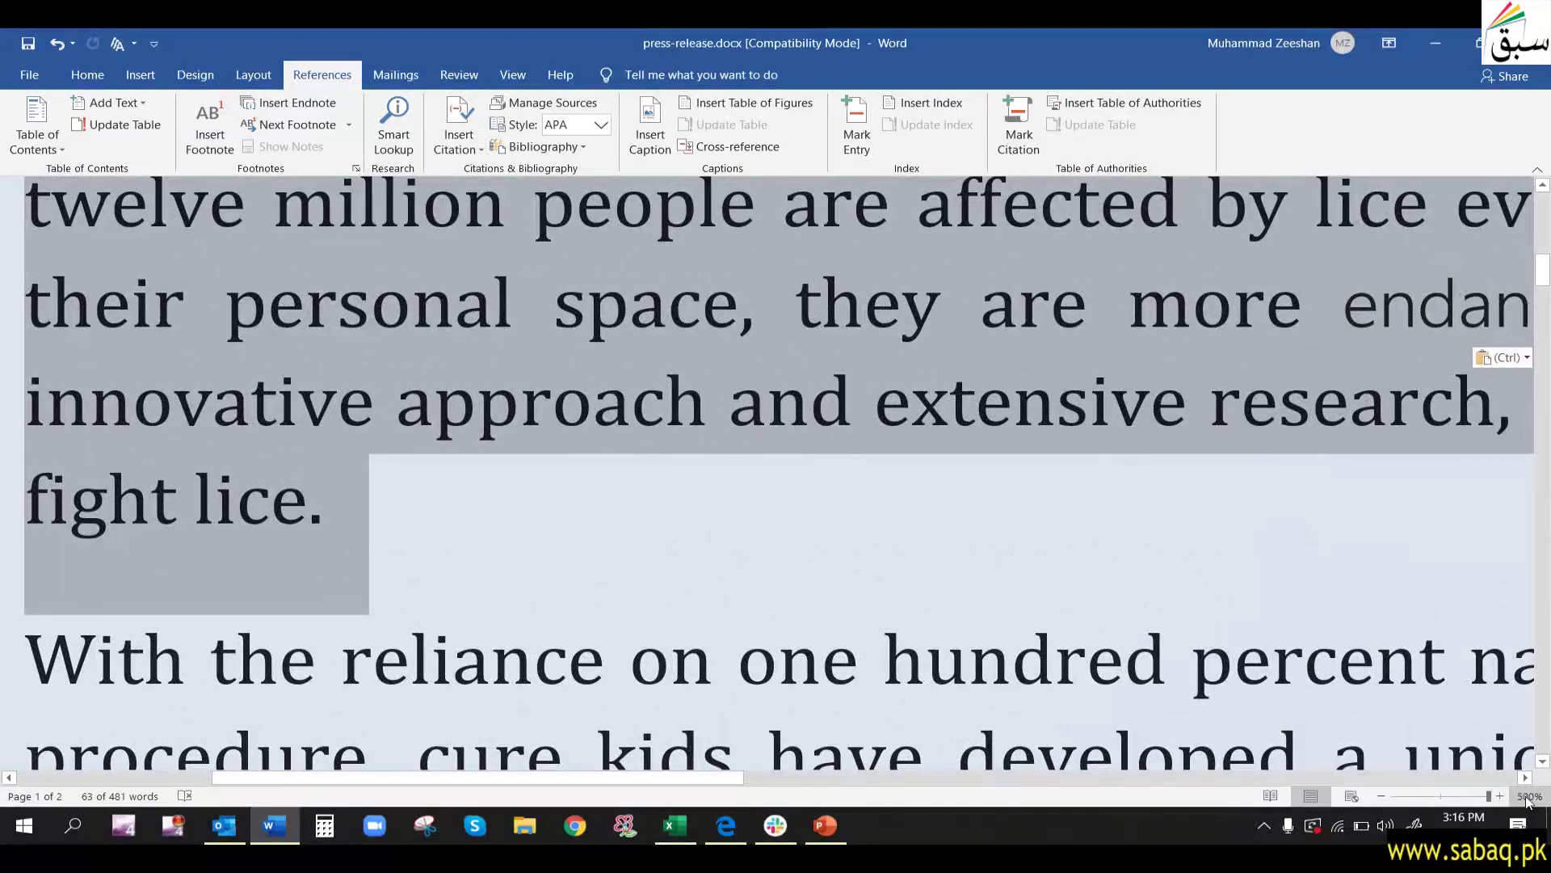
scroll(720, 537, up, 3)
scroll(889, 606, down, 2)
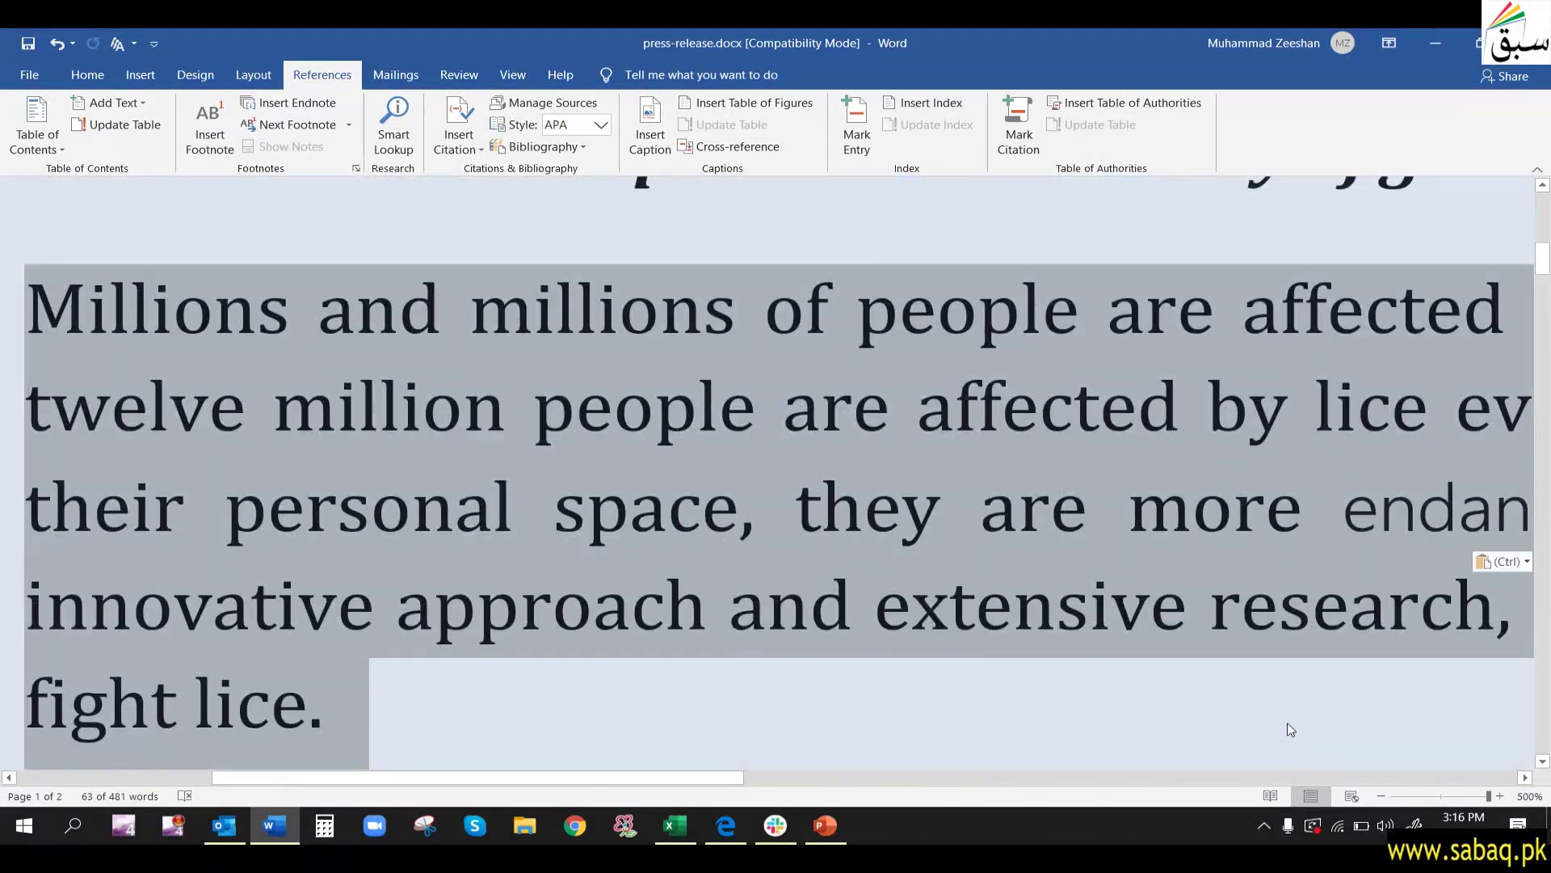
drag(1489, 798, 1446, 804)
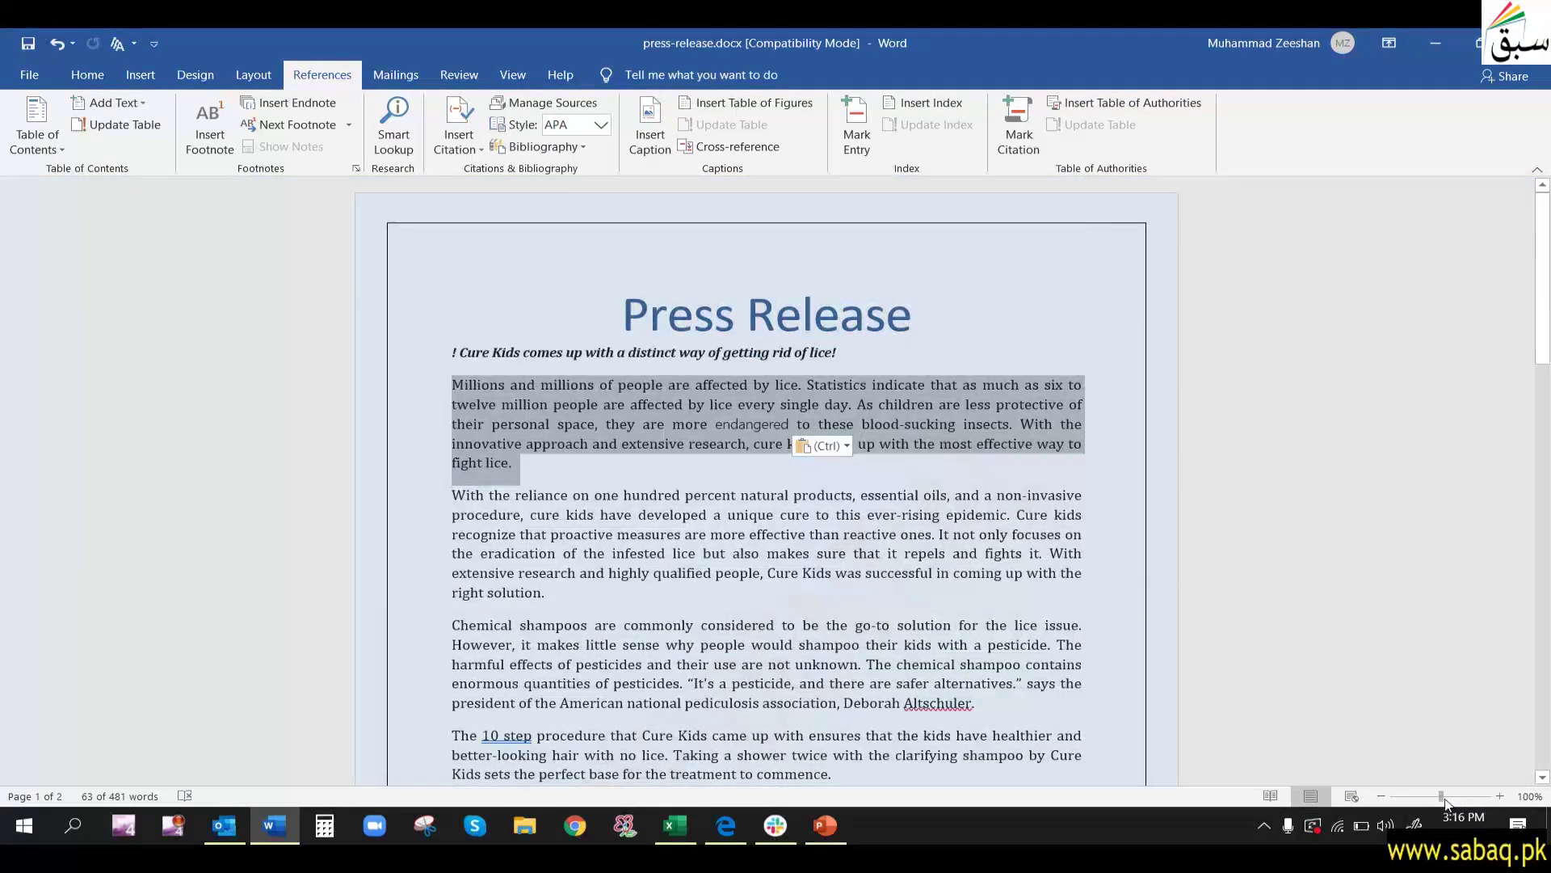
mouse_move(1446, 802)
mouse_down()
mouse_move(1398, 804)
mouse_move(1410, 808)
mouse_up()
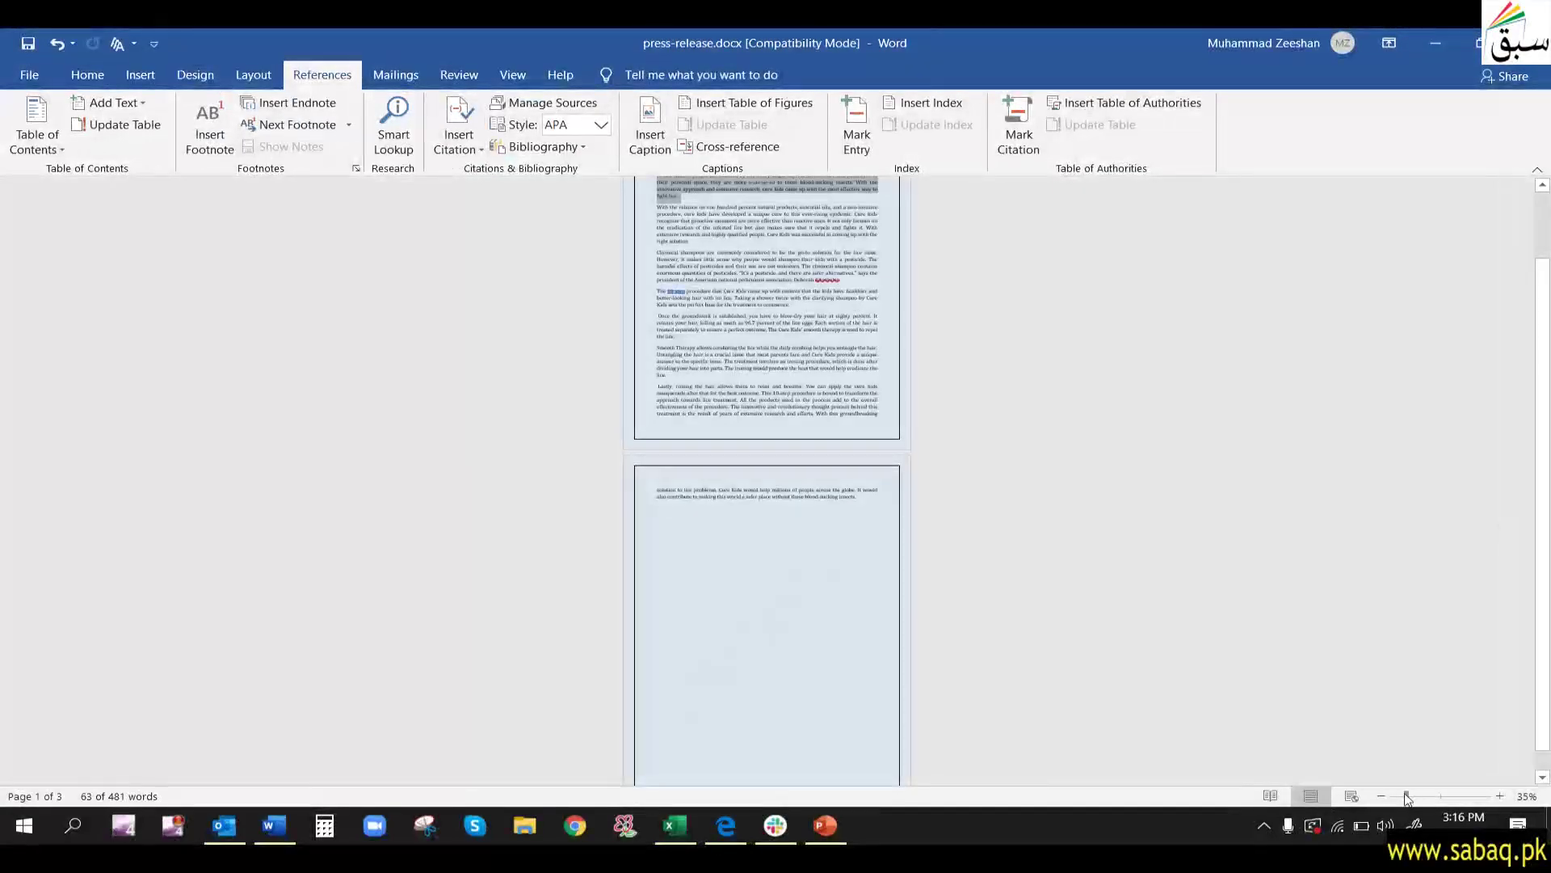
drag(1416, 800, 1442, 802)
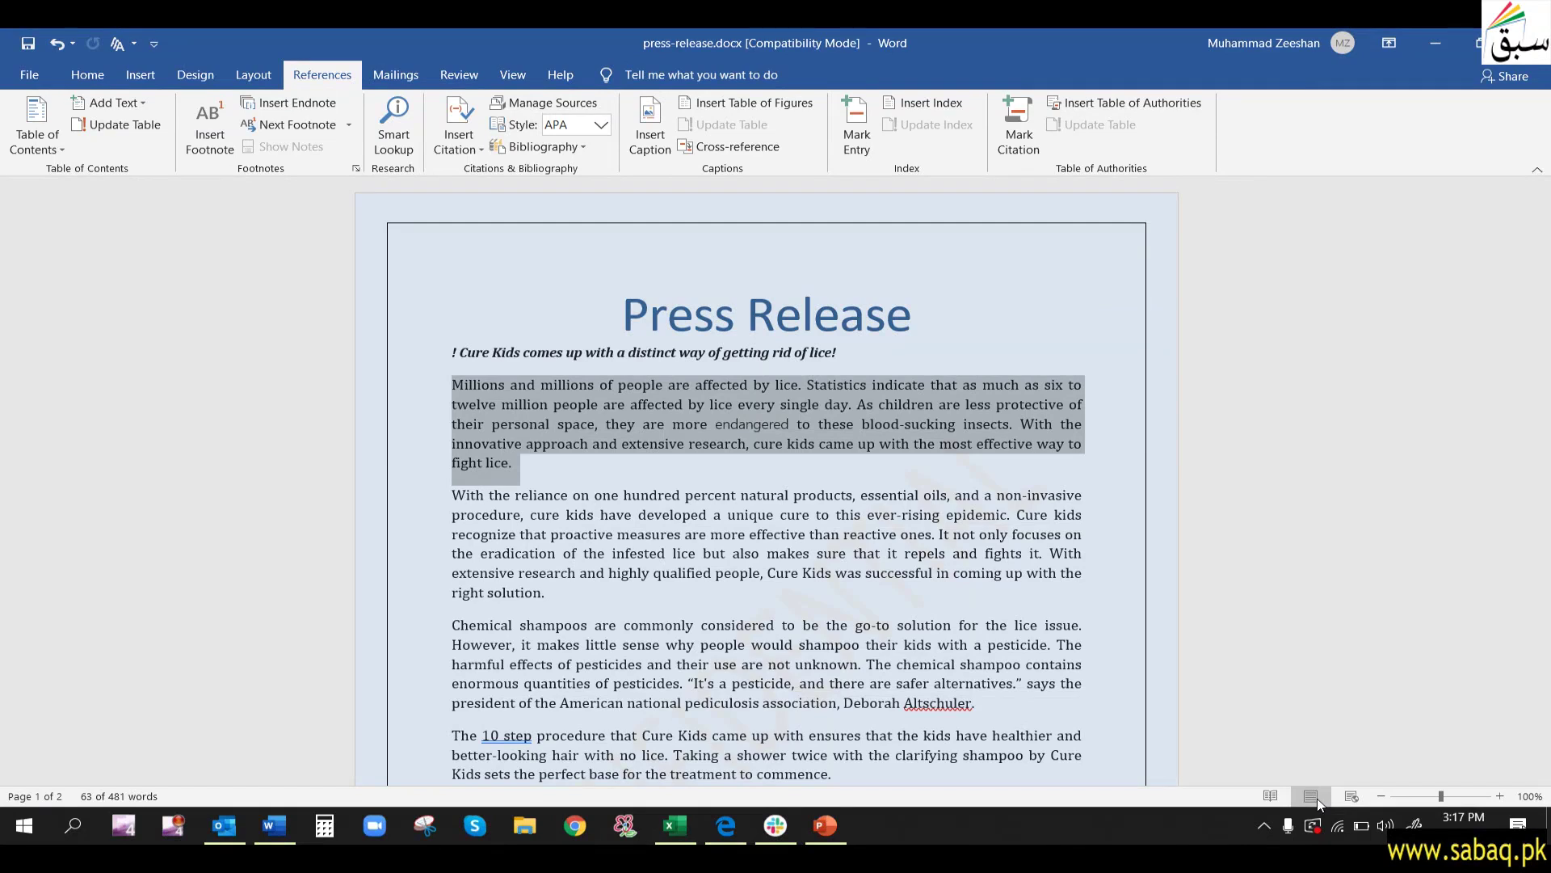
scroll(844, 398, down, 5)
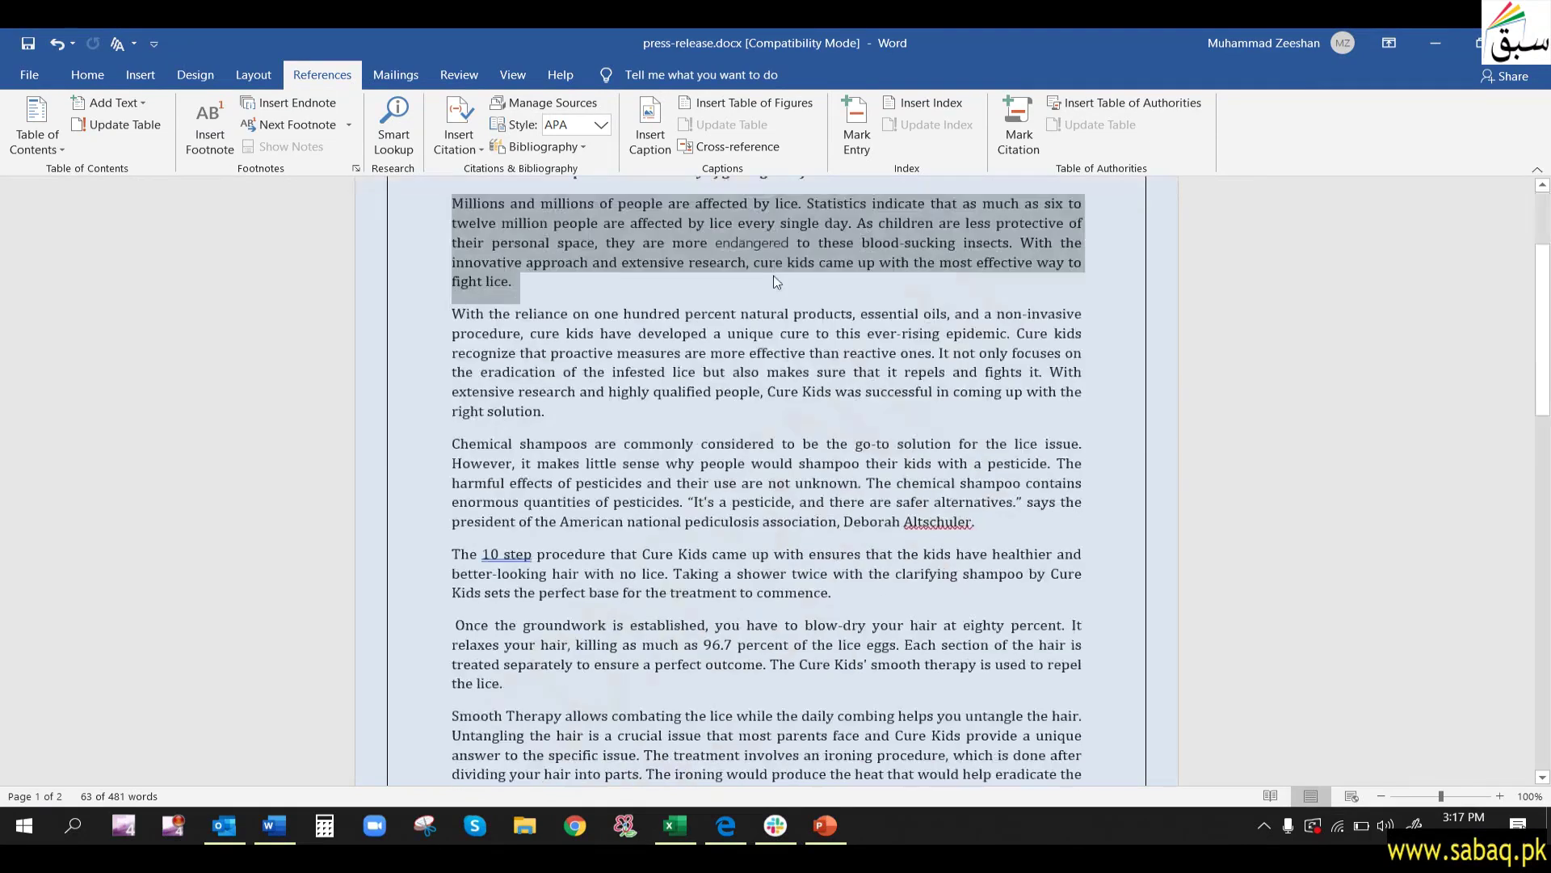
scroll(843, 397, up, 4)
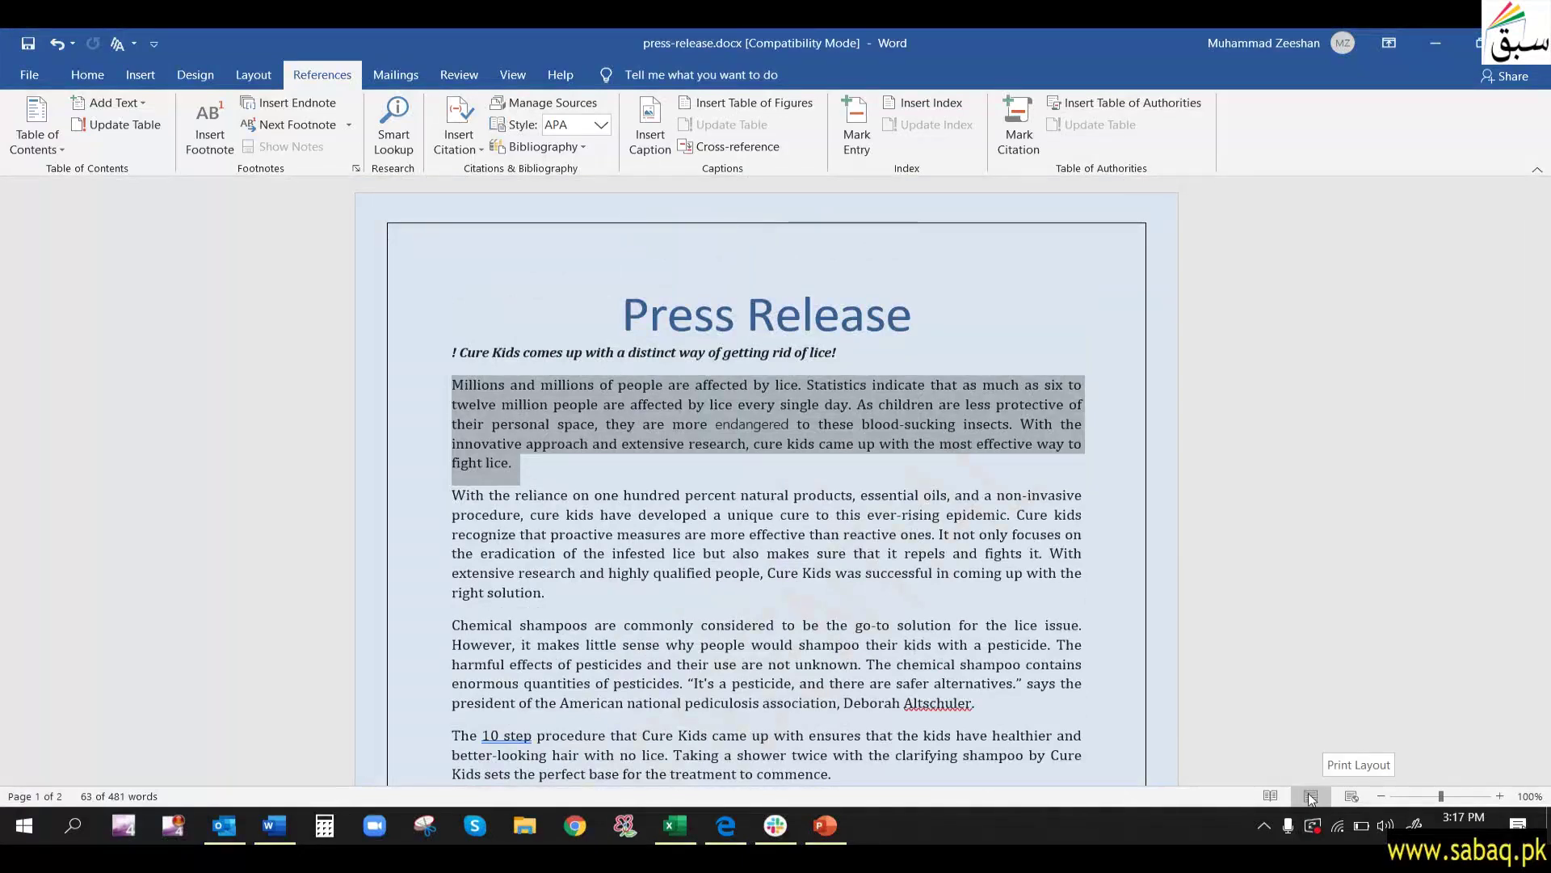
- Preview the press release in Web Layout and Read Mode, ending back in Print Layout
click(1351, 797)
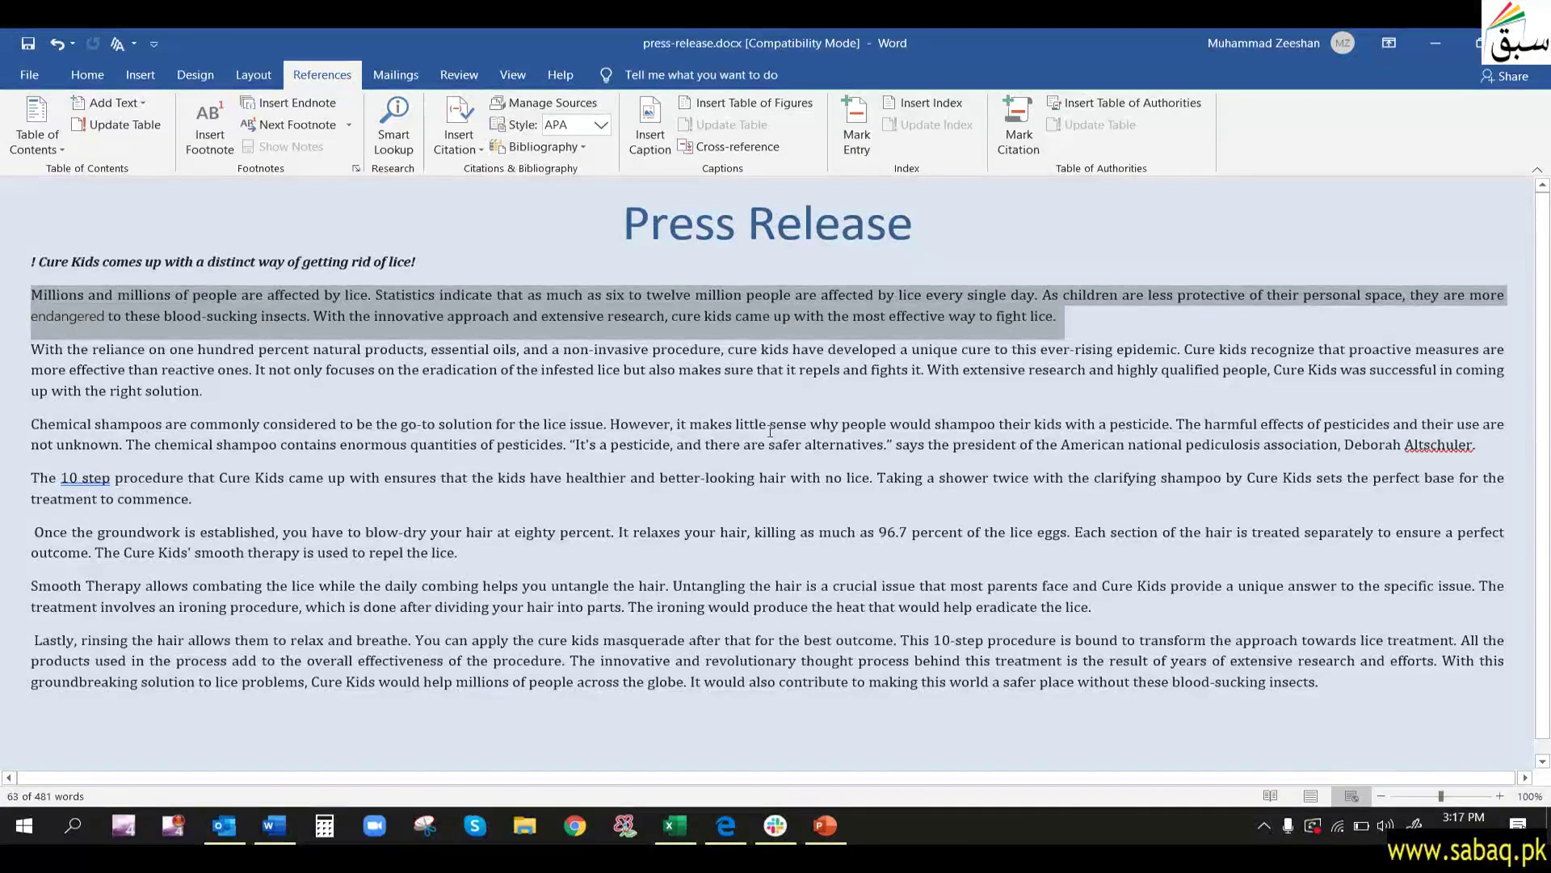
click(1271, 796)
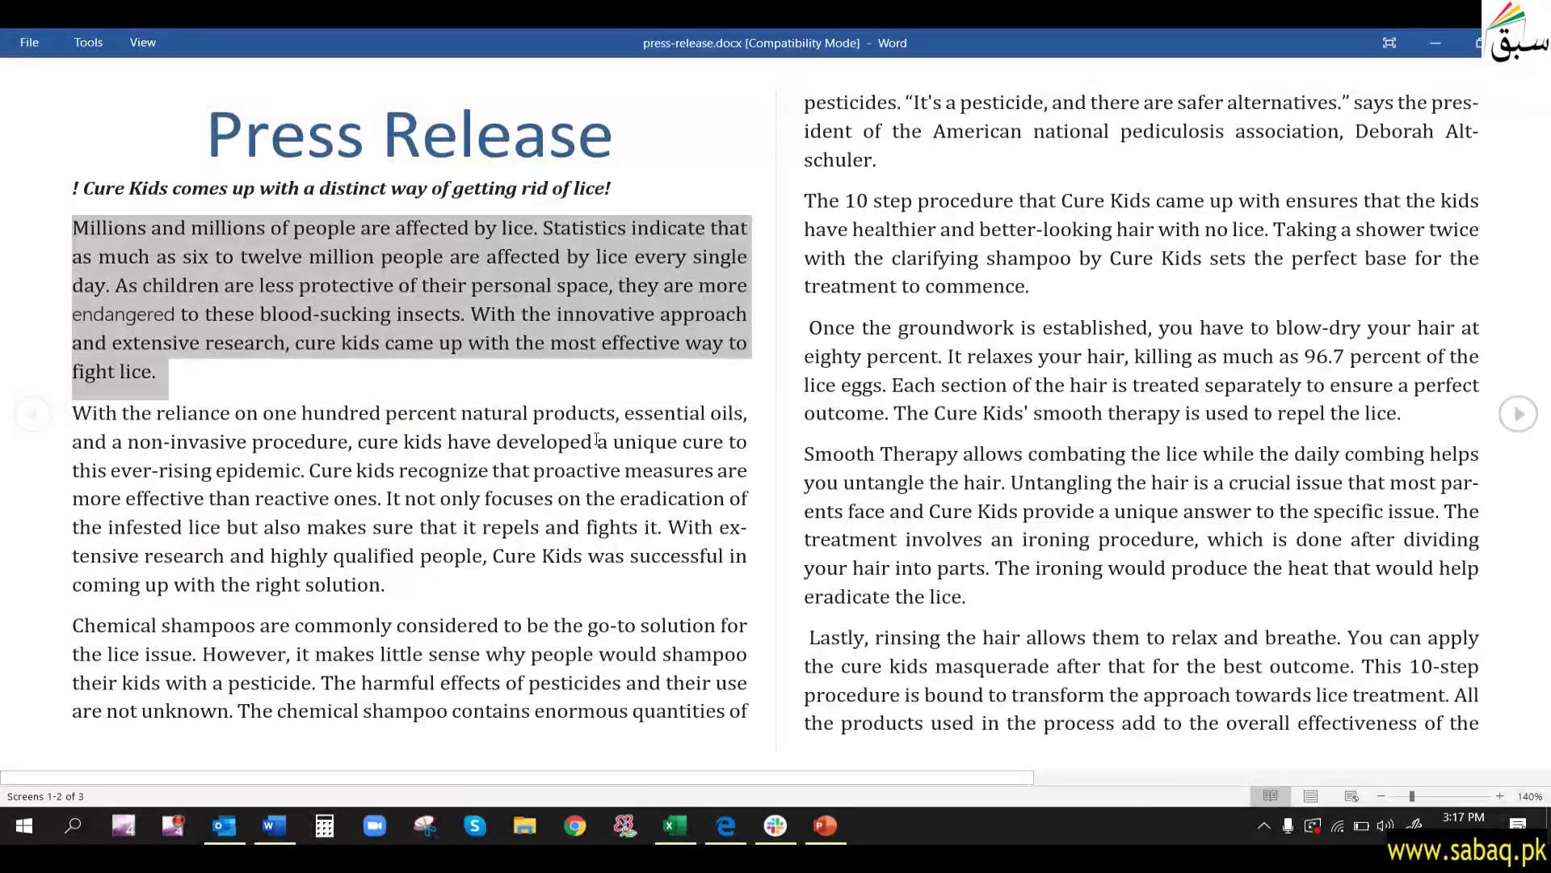
scroll(410, 325, down, 1)
click(32, 414)
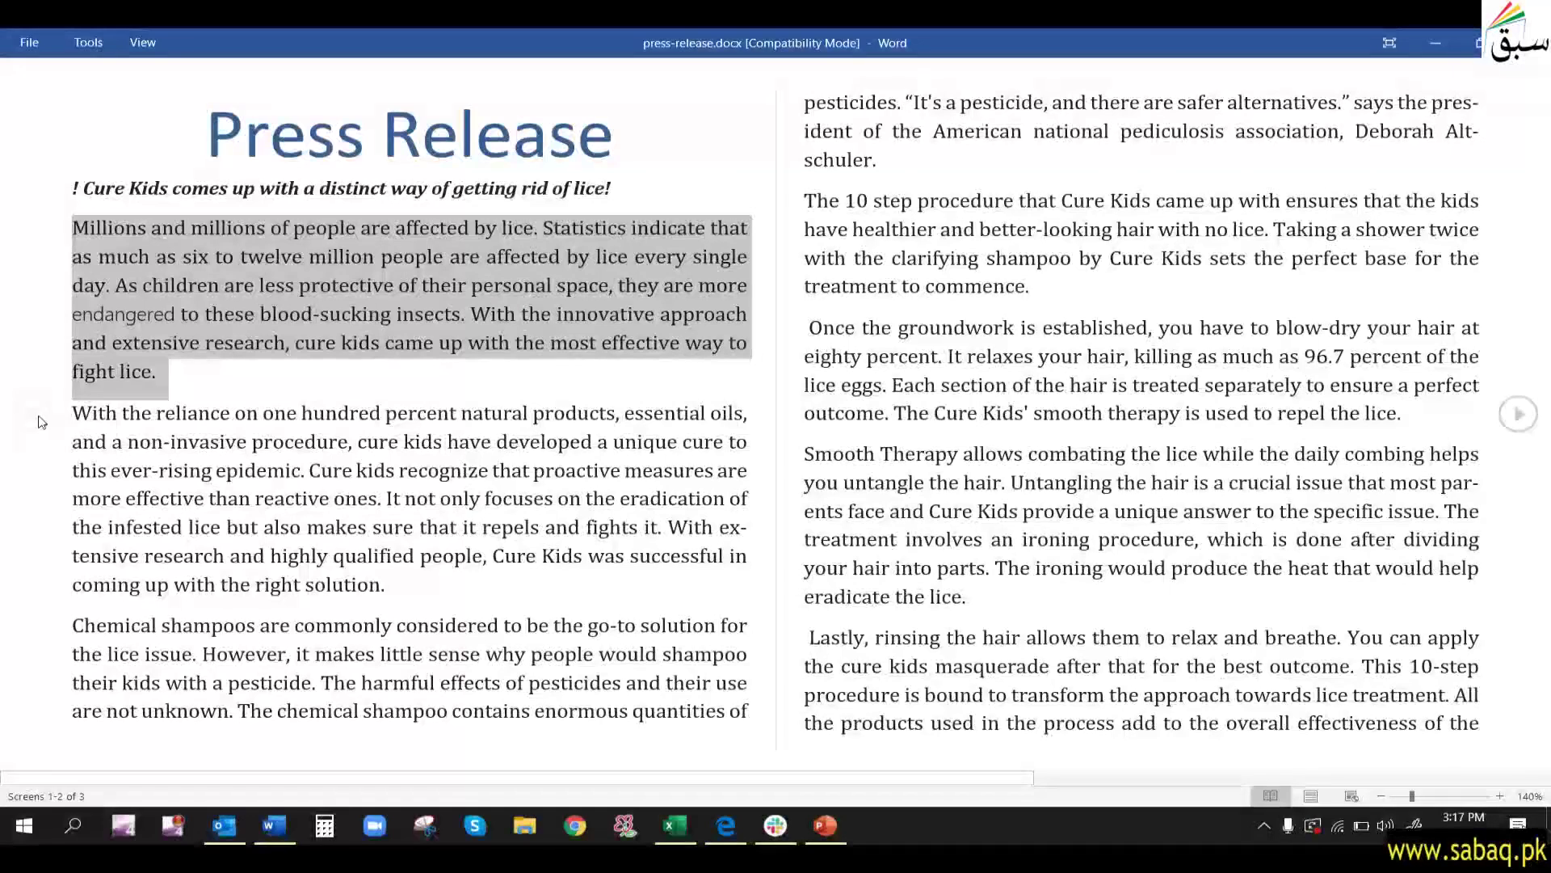
click(1312, 797)
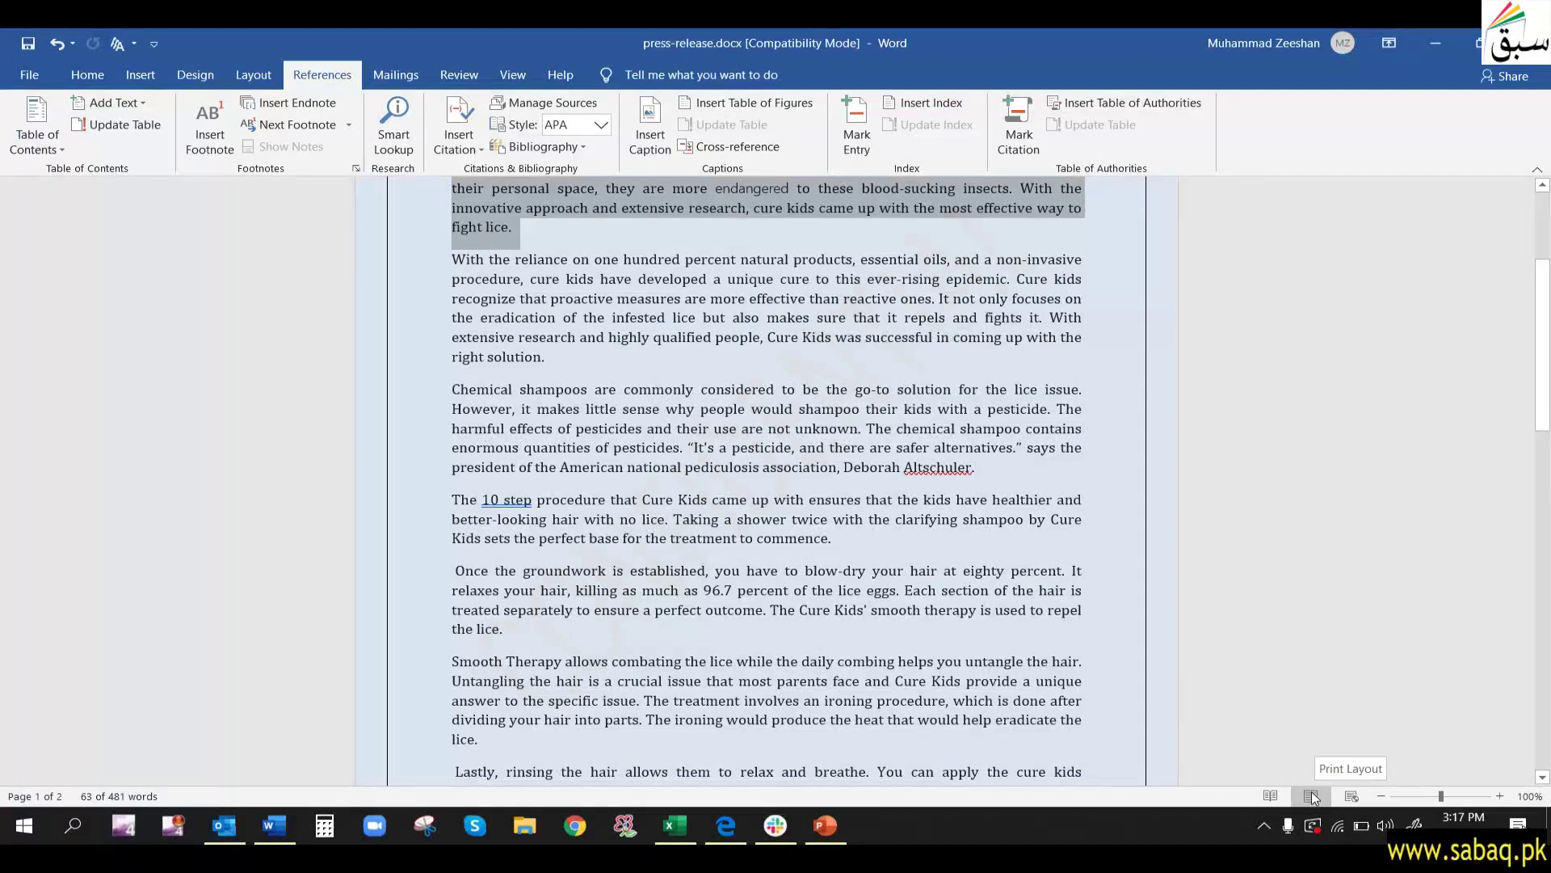
scroll(1019, 590, up, 4)
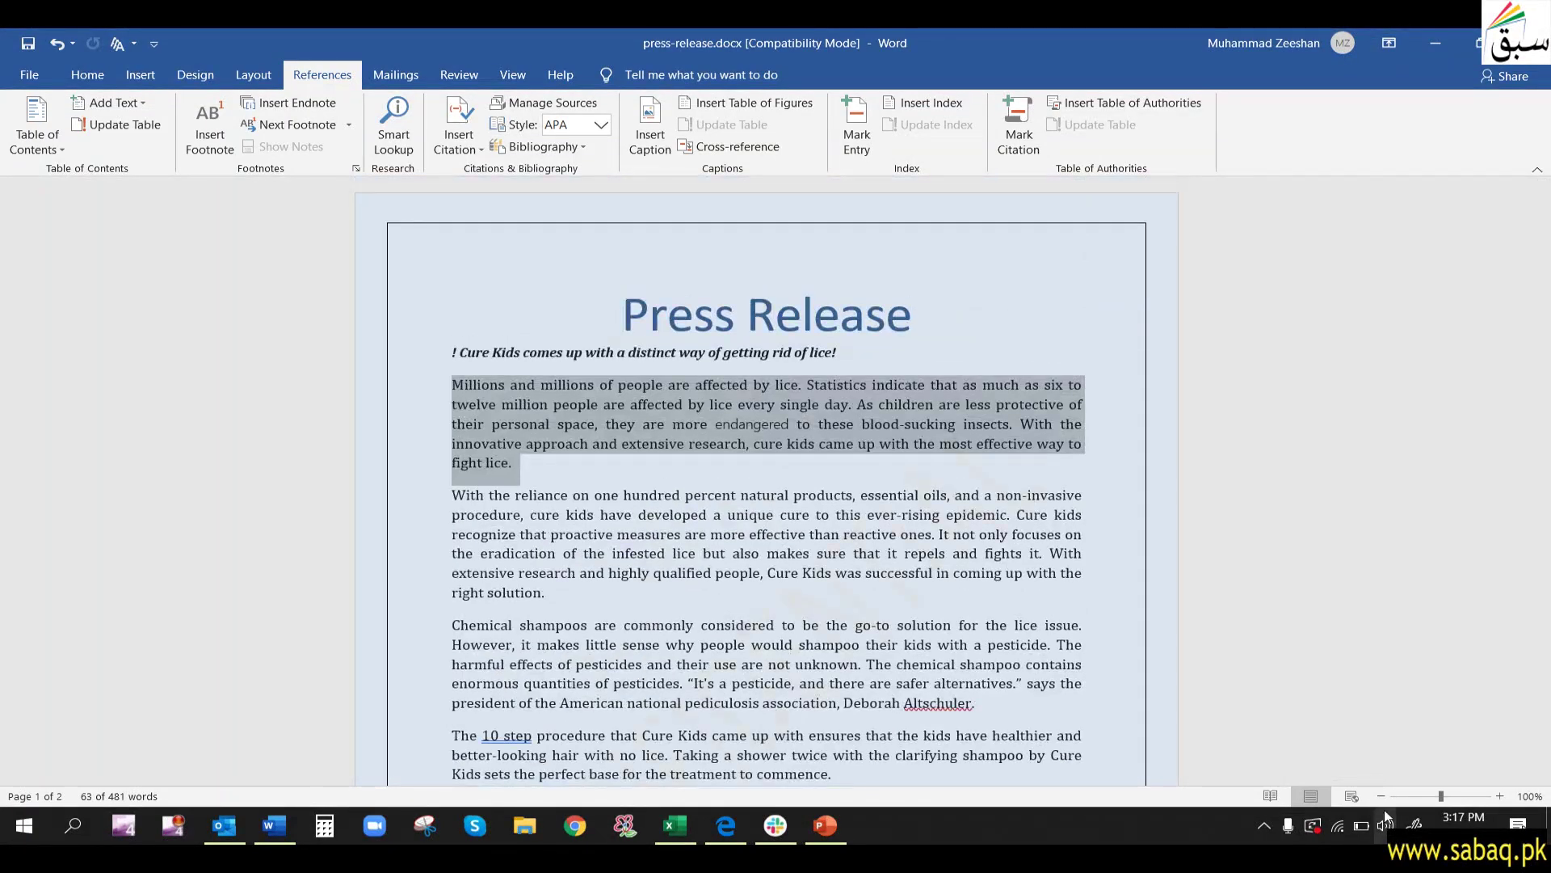
click(1270, 796)
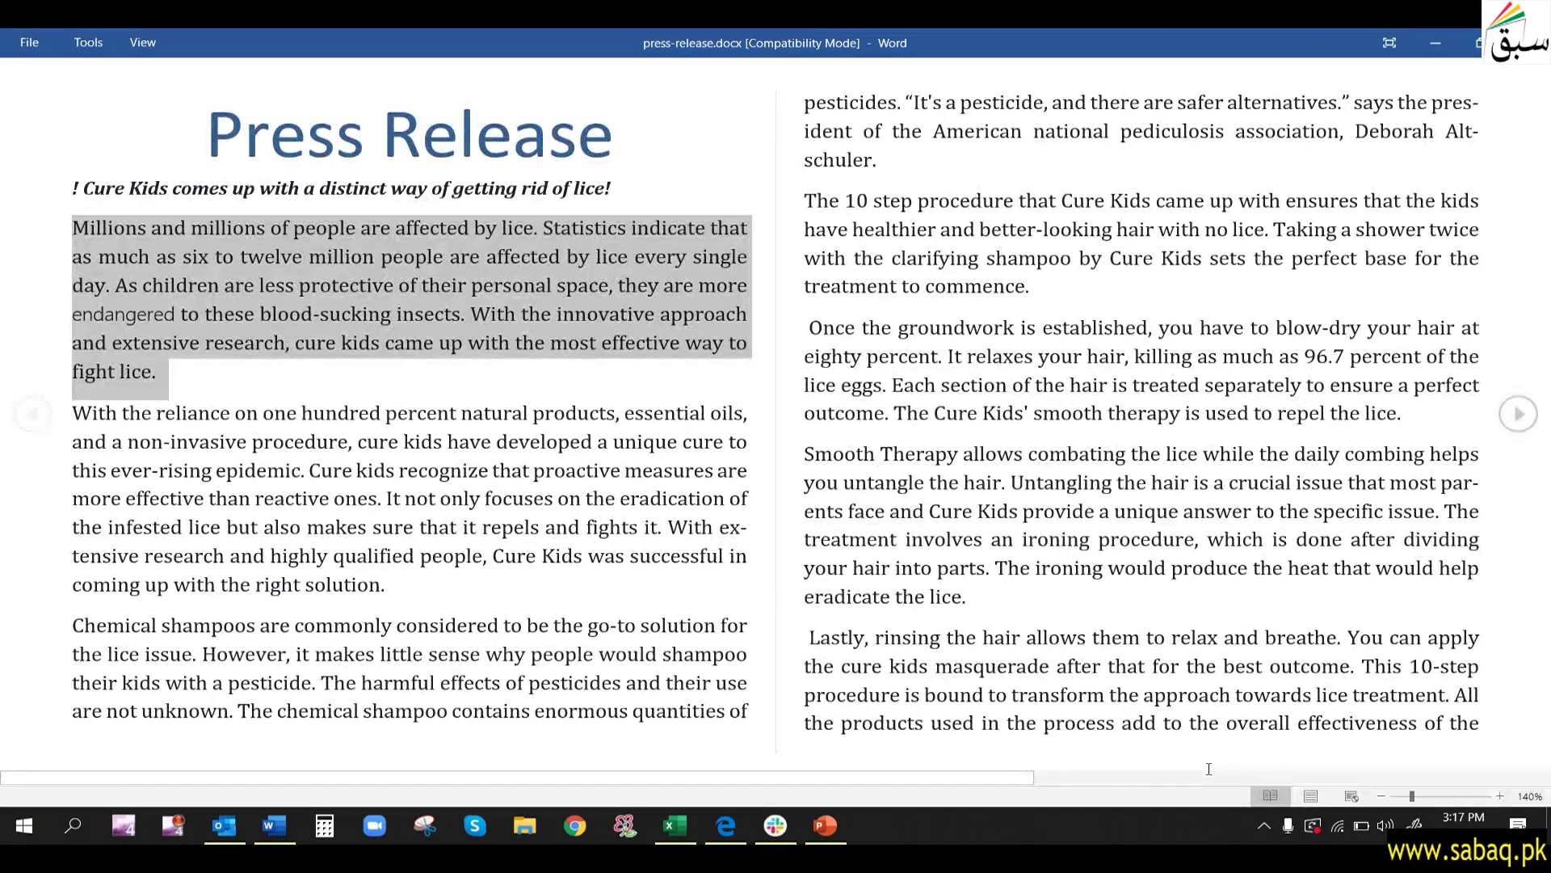
key(Escape)
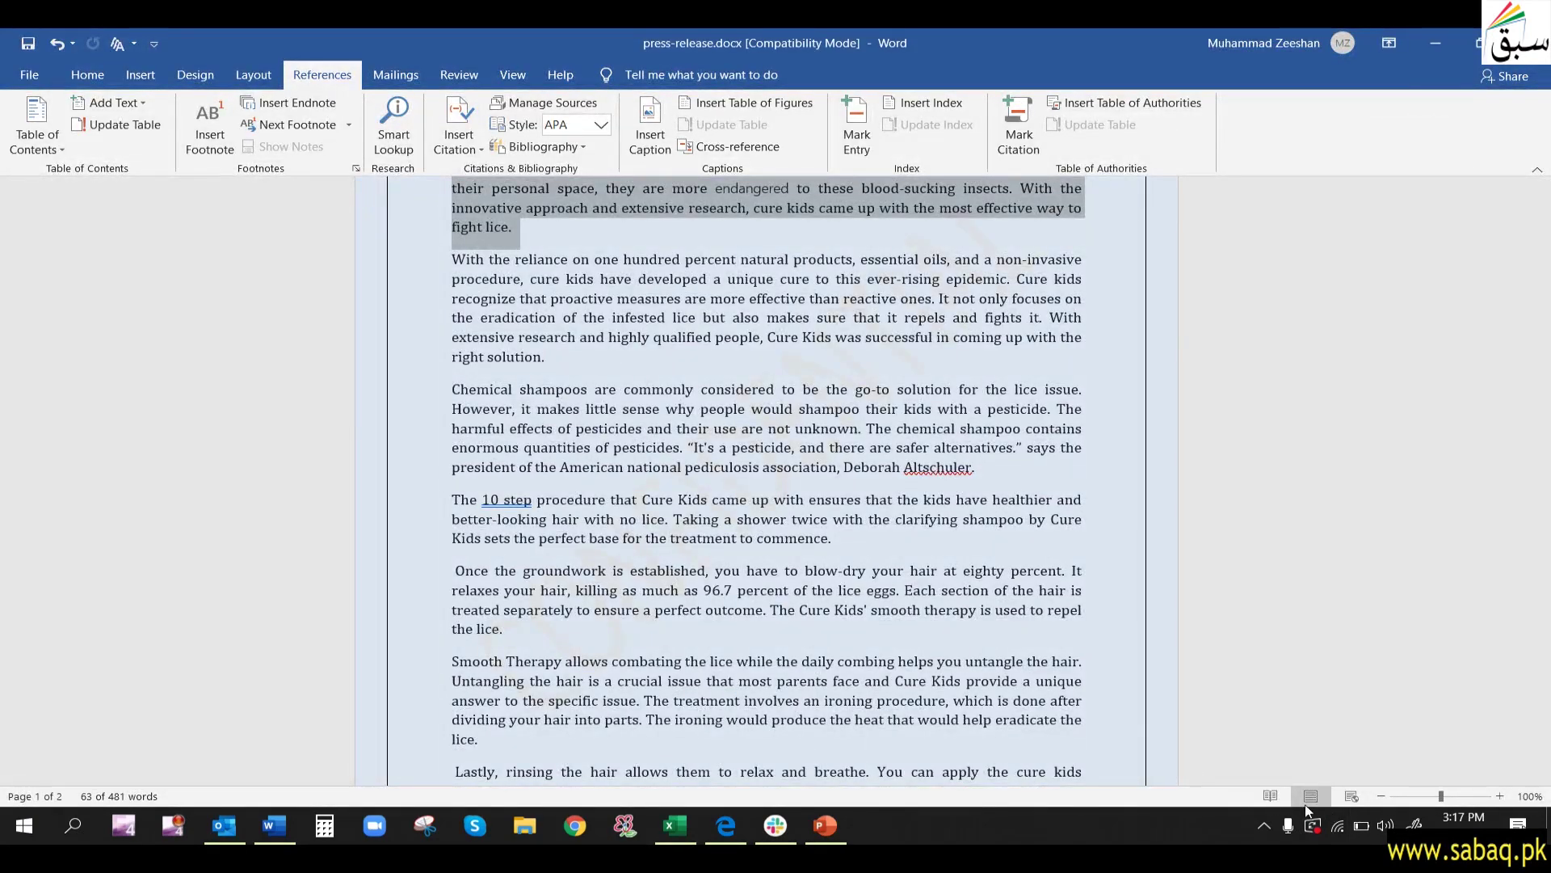
- Minimize Word and bring the PowerPoint title slide back full-screen
scroll(1074, 668, up, 5)
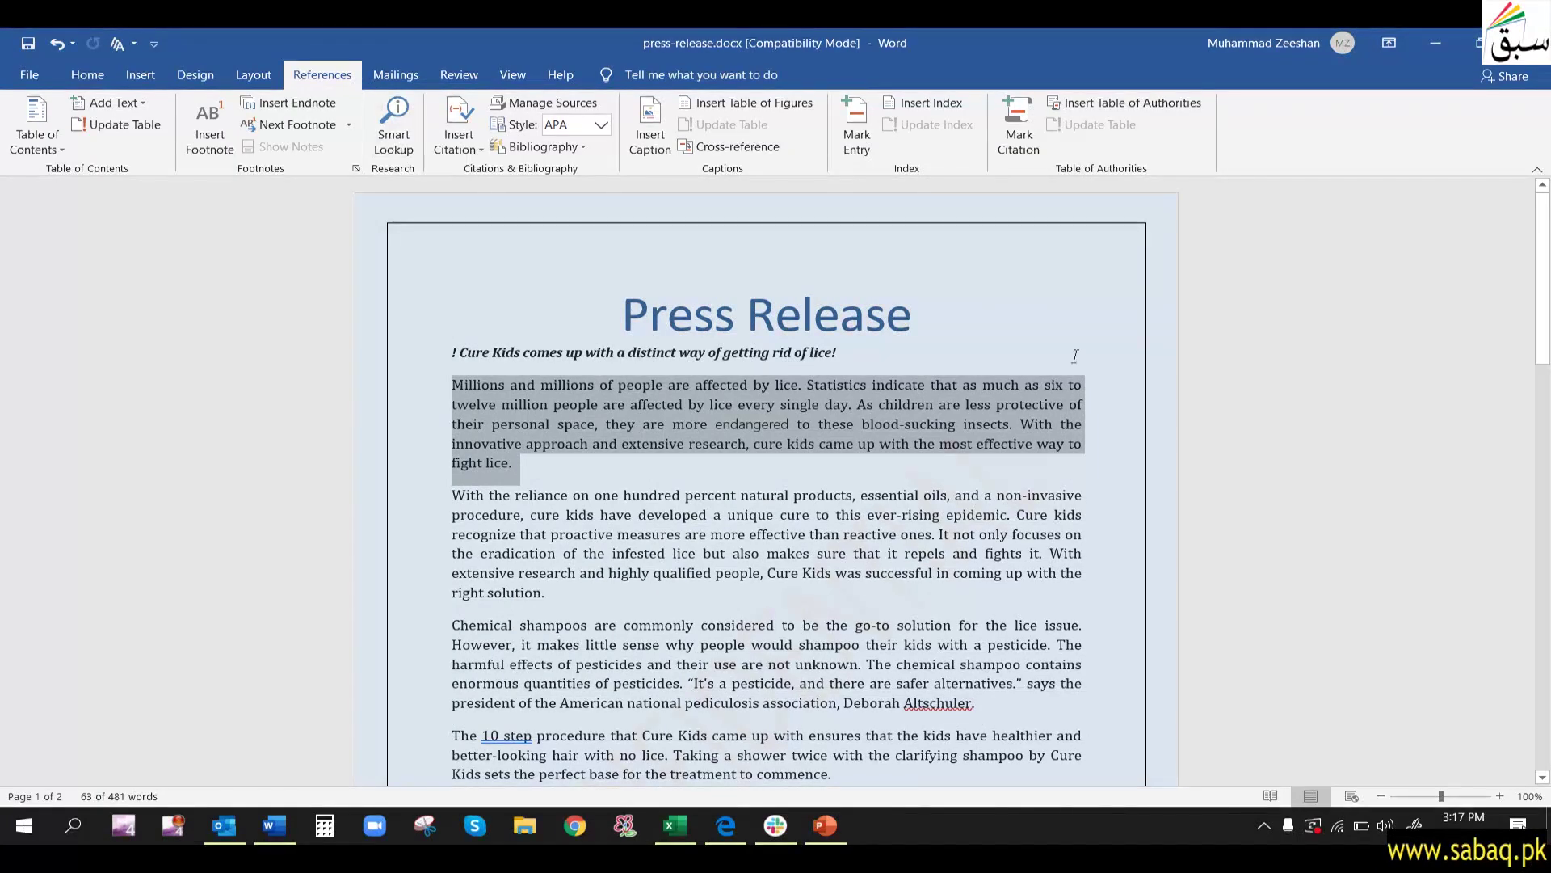
click(1435, 42)
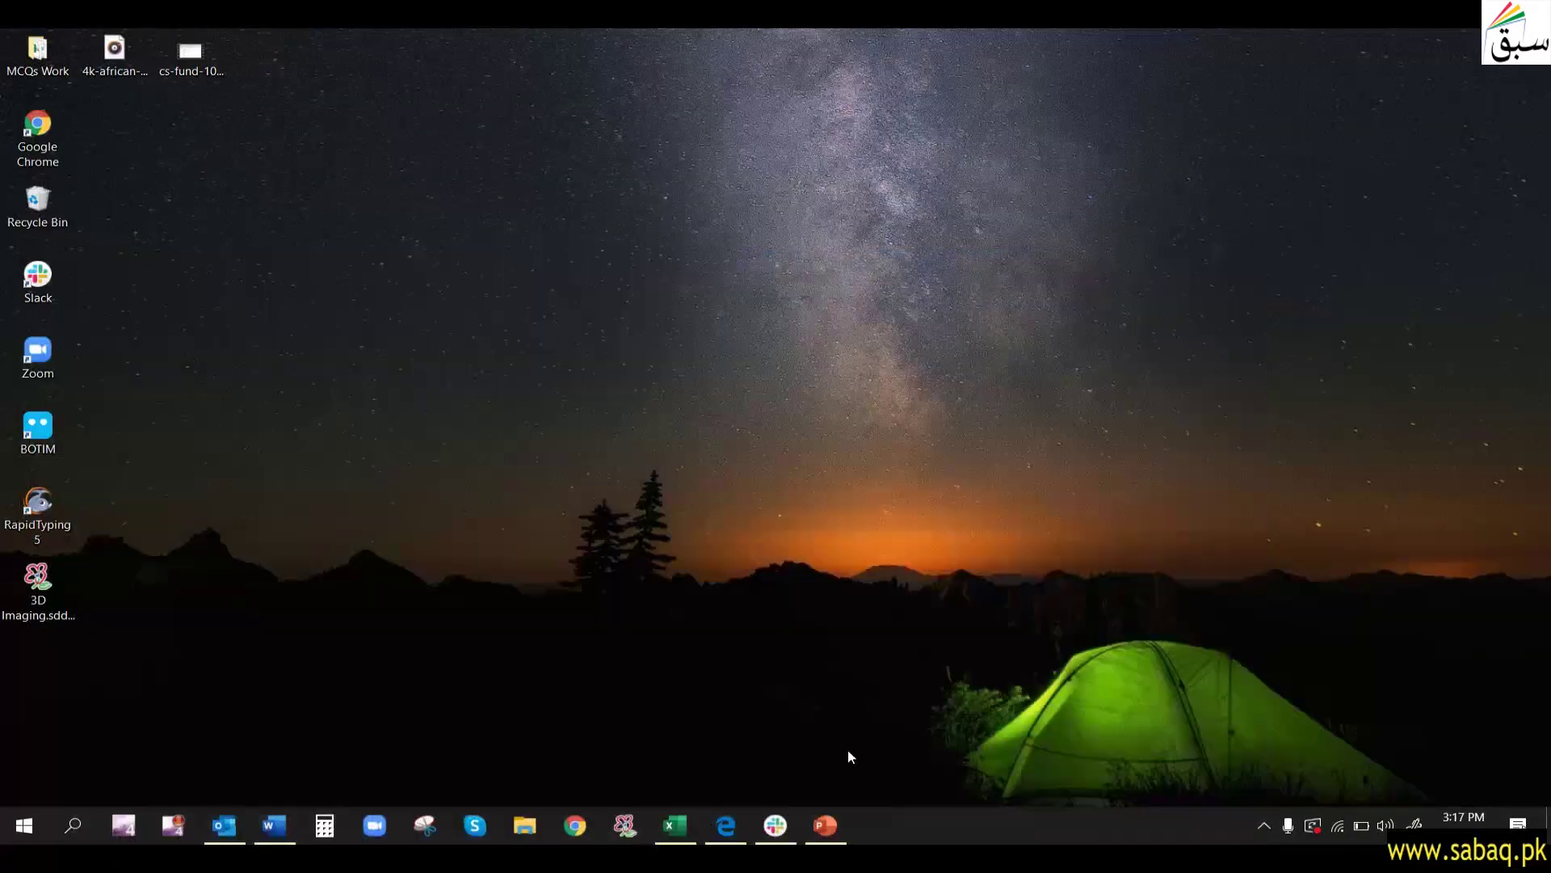
click(825, 825)
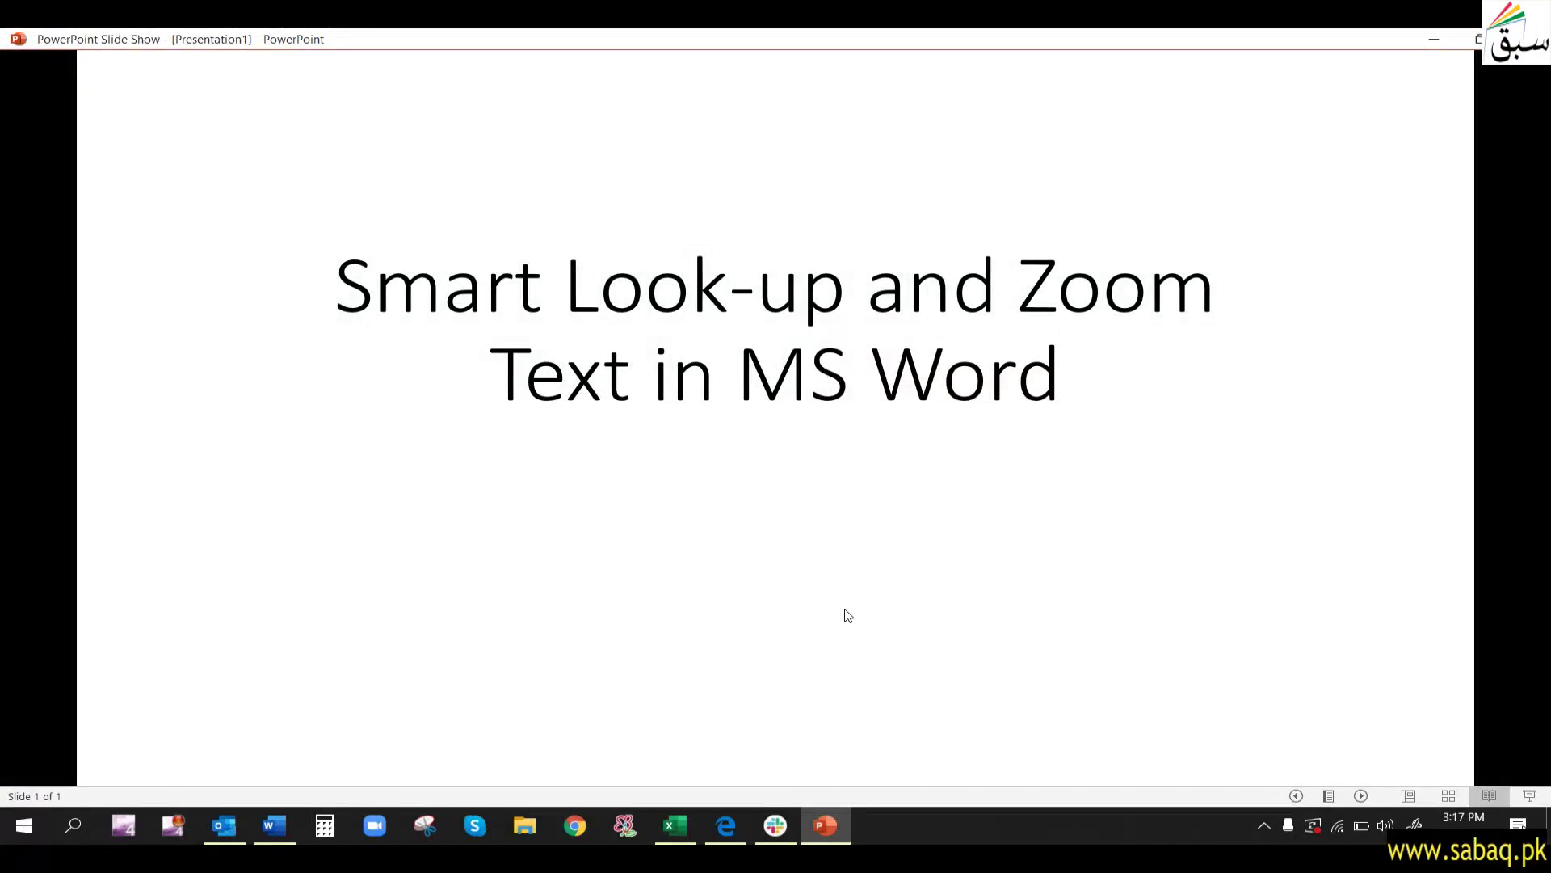